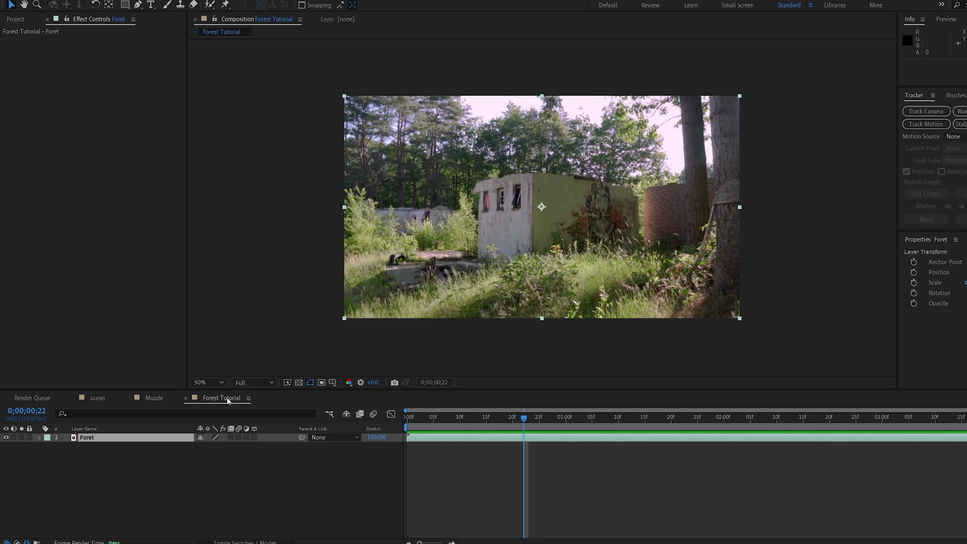
Preview the Muzzle and ocean light-ray compositions
click(155, 398)
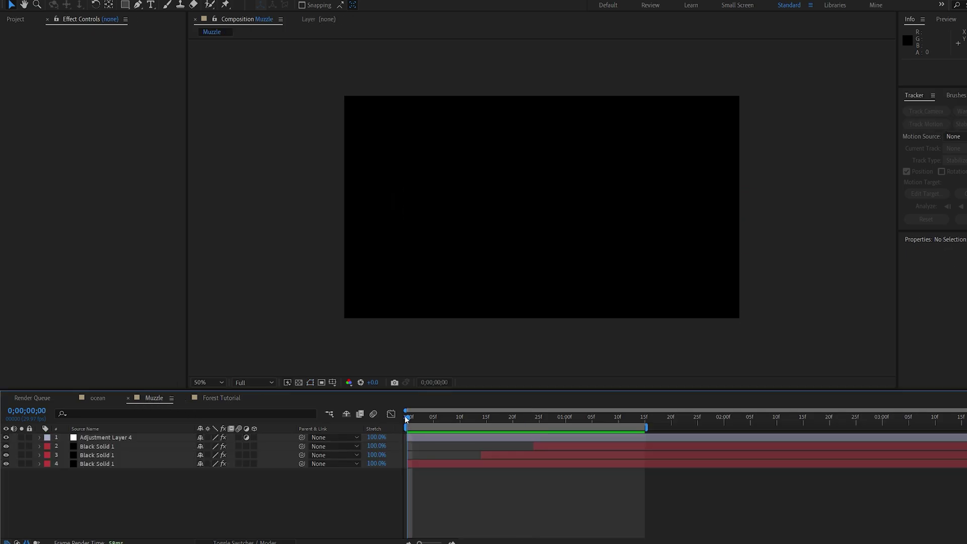
key(space)
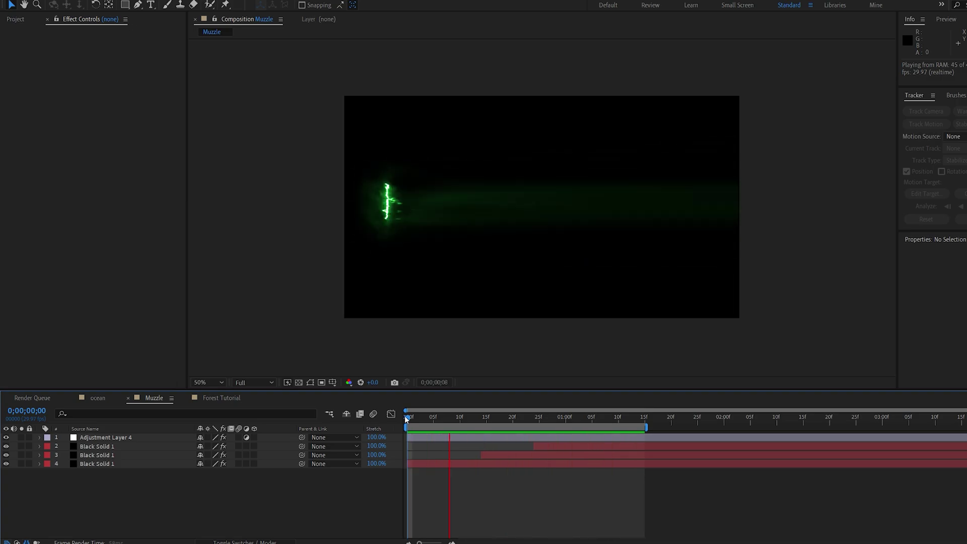
click(99, 399)
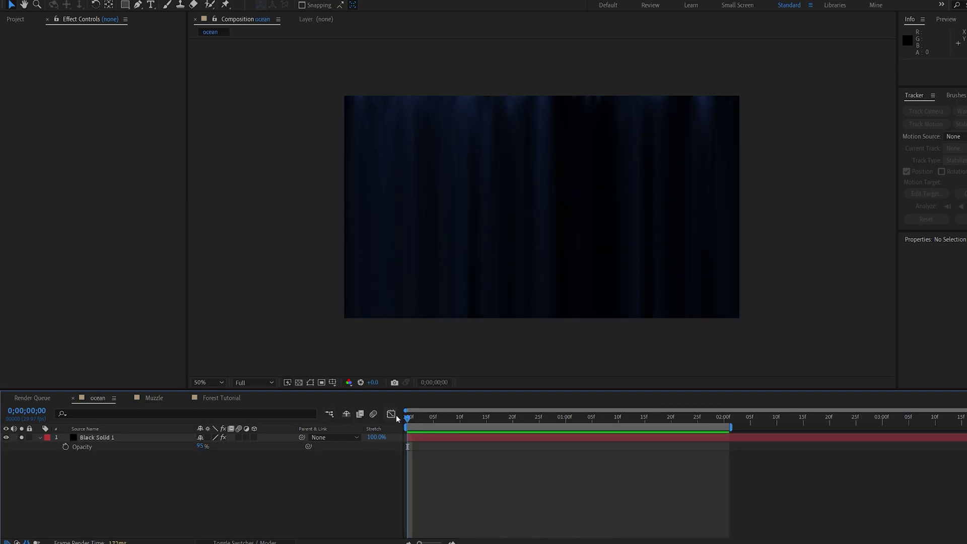
key(space)
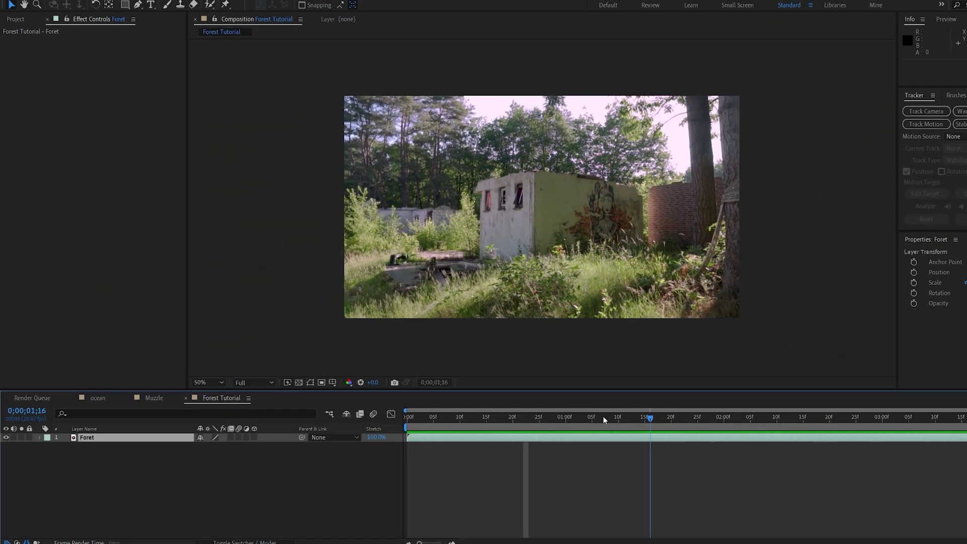
At the first frame, duplicate the Foret footage layer as Foret 2
key(Home)
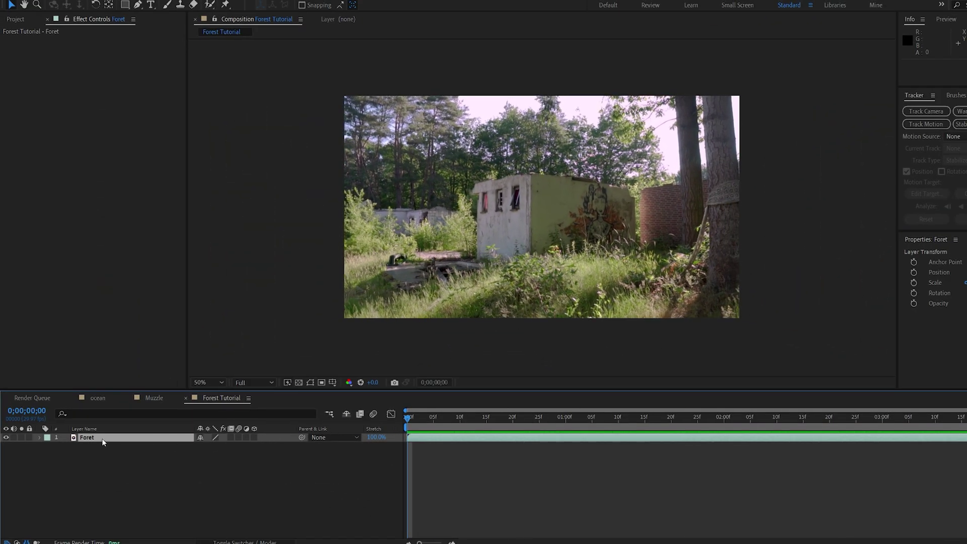
click(102, 438)
key(ctrl+d)
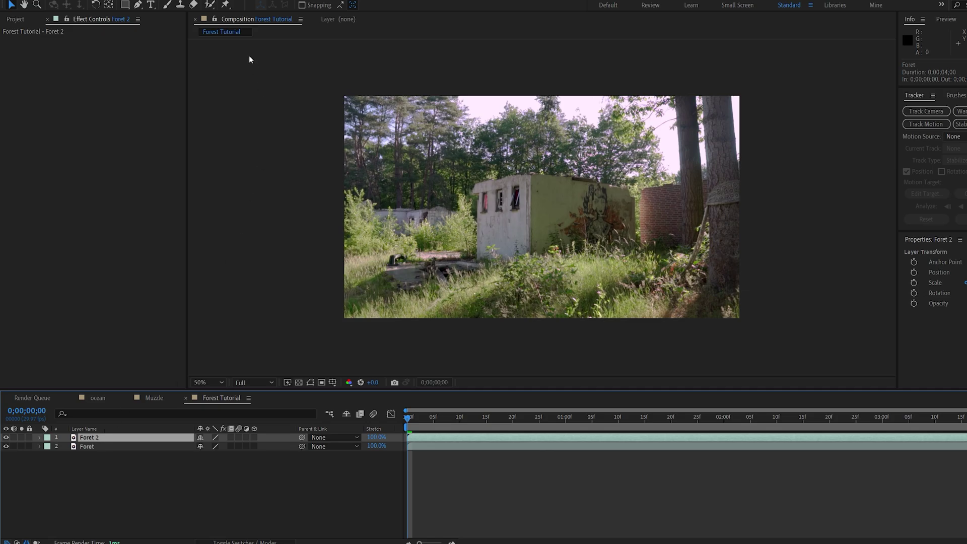
Roto Brush the ruined house in Foret 2 and freeze the result
click(210, 4)
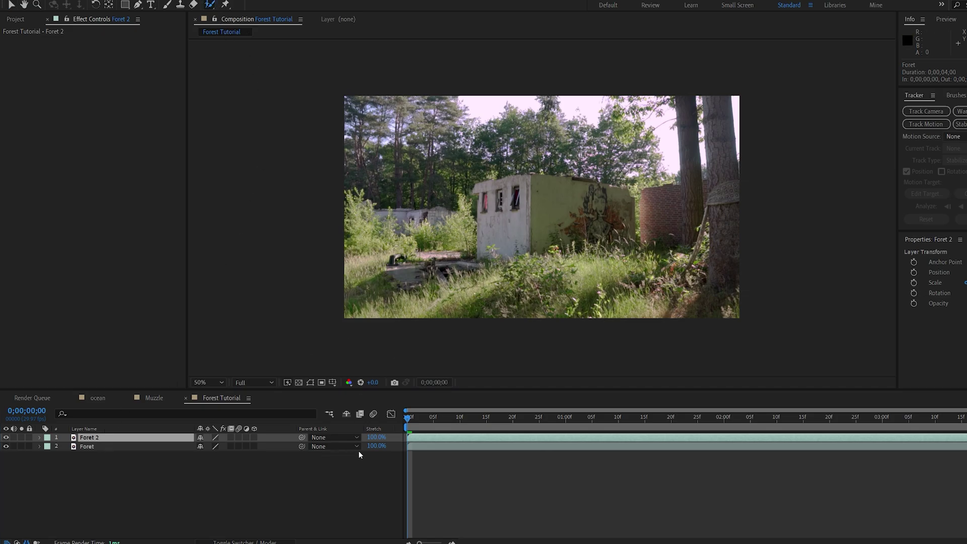
double_click(144, 436)
scroll(423, 246, up, 2)
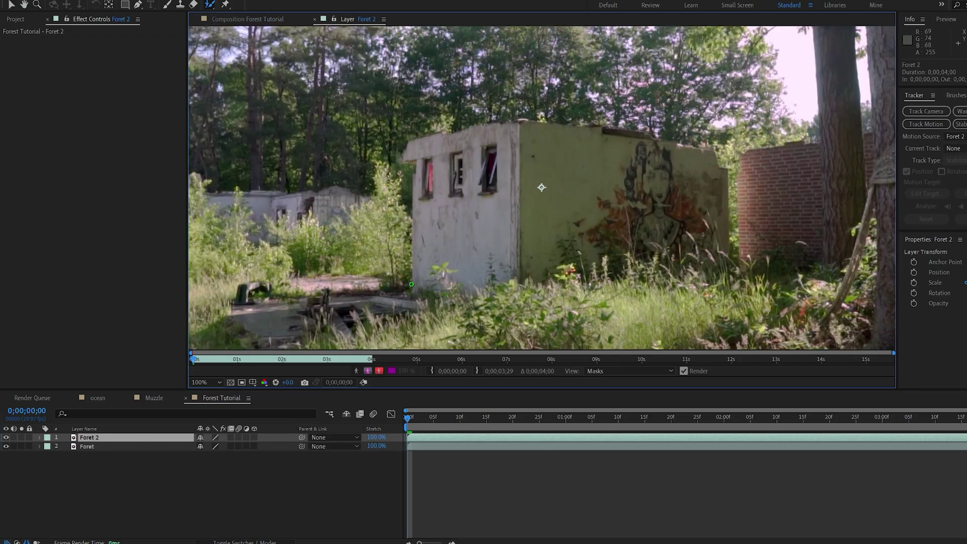
mouse_move(423, 246)
mouse_down()
mouse_move(425, 147)
mouse_move(410, 146)
mouse_up()
mouse_move(467, 158)
mouse_down()
mouse_move(383, 158)
mouse_move(399, 159)
mouse_up()
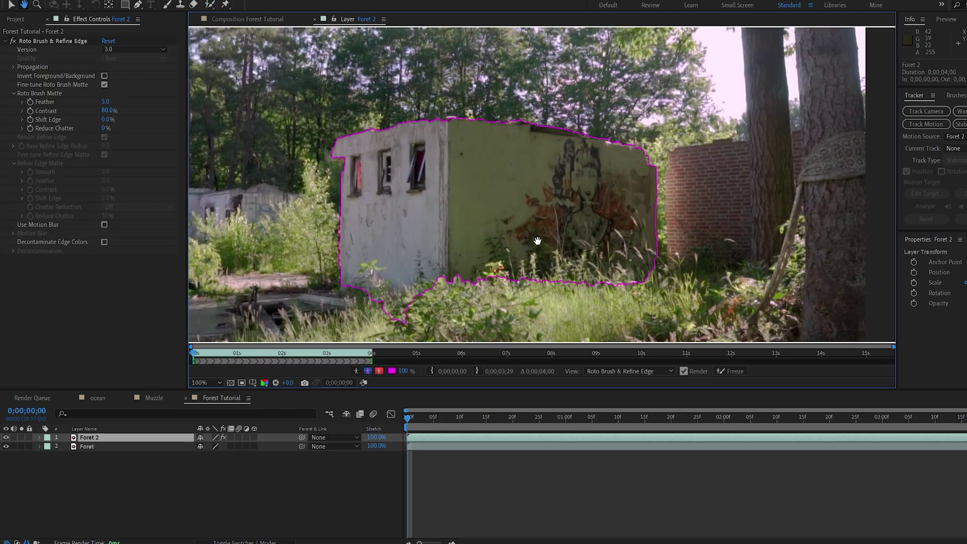
click(732, 371)
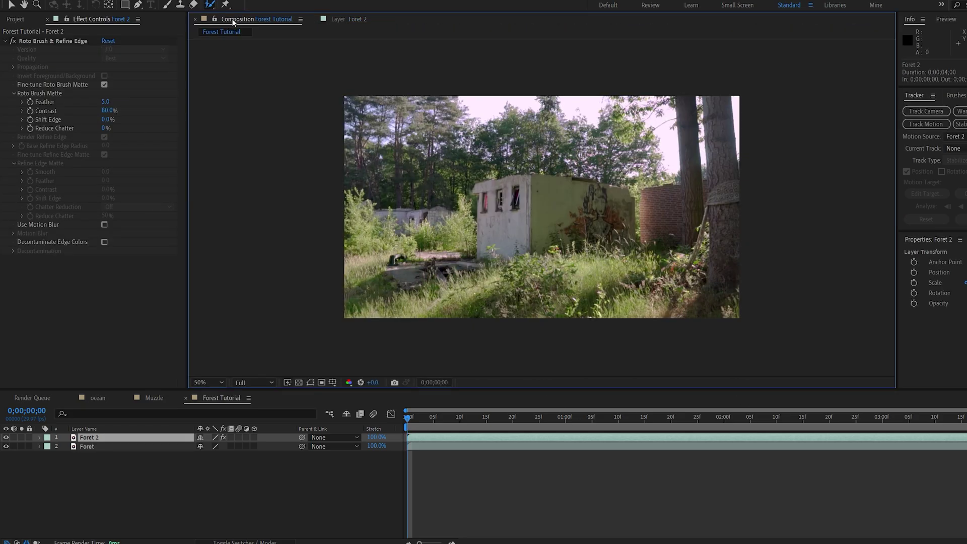
Rename the Foret 2 layer to House
click(98, 438)
key(Return)
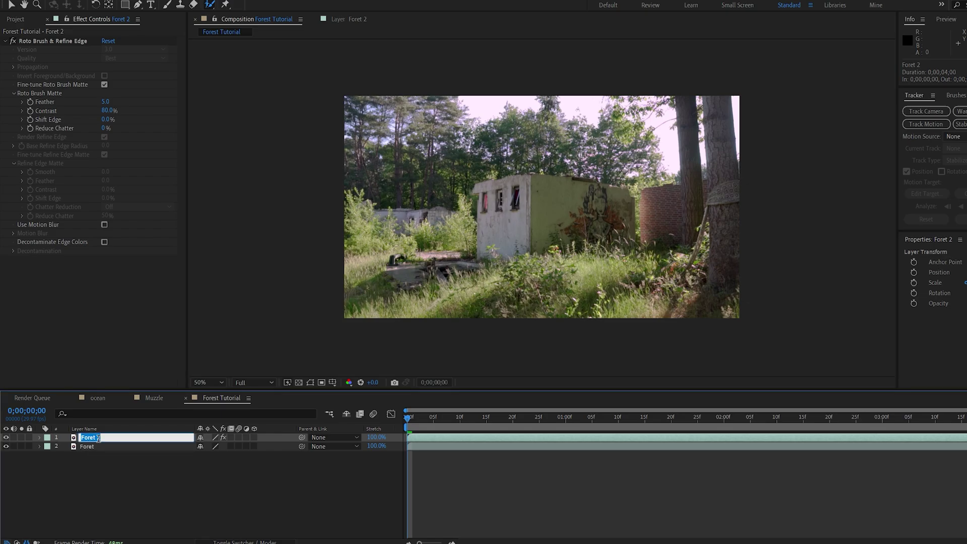
text(House)
key(Return)
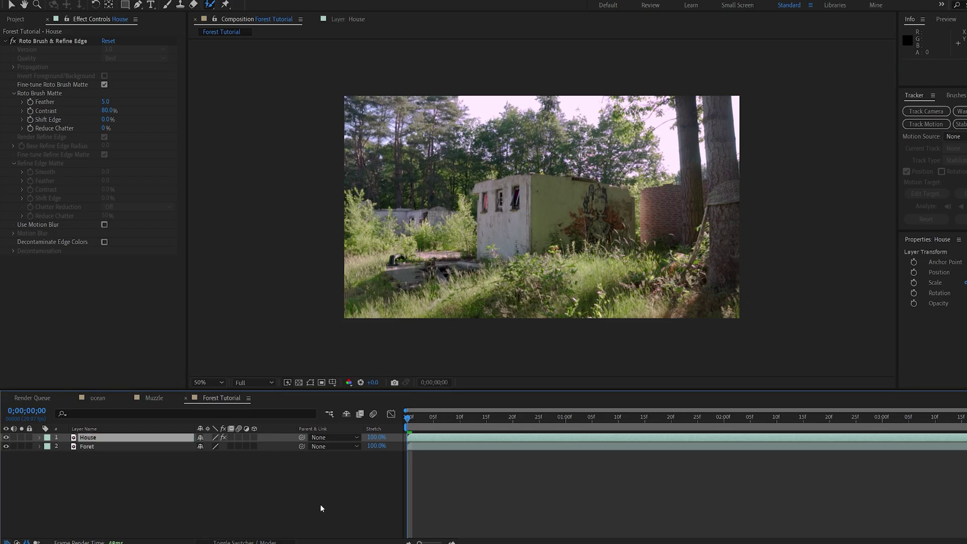
Add a black solid named Saber and move it beneath House
click(321, 508)
right_click(249, 487)
mouse_move(269, 380)
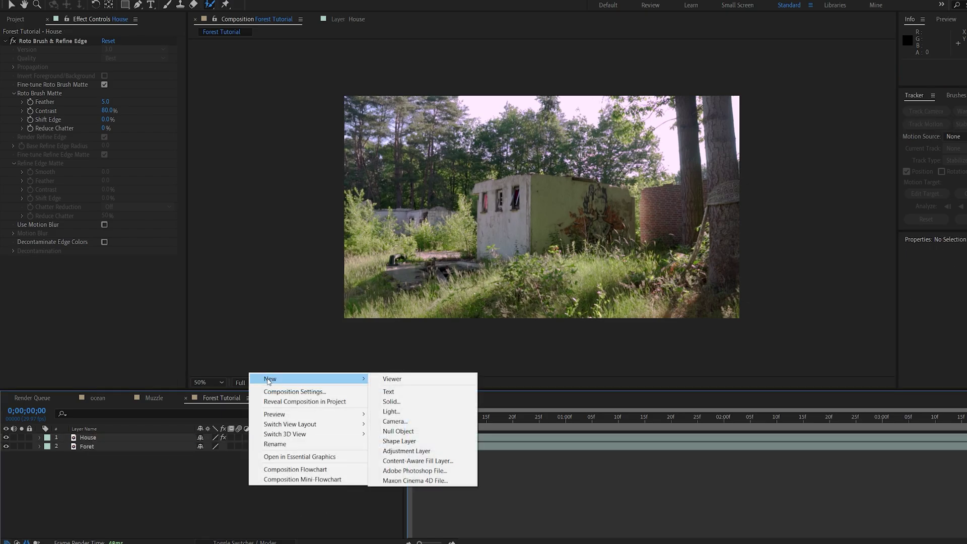
click(422, 404)
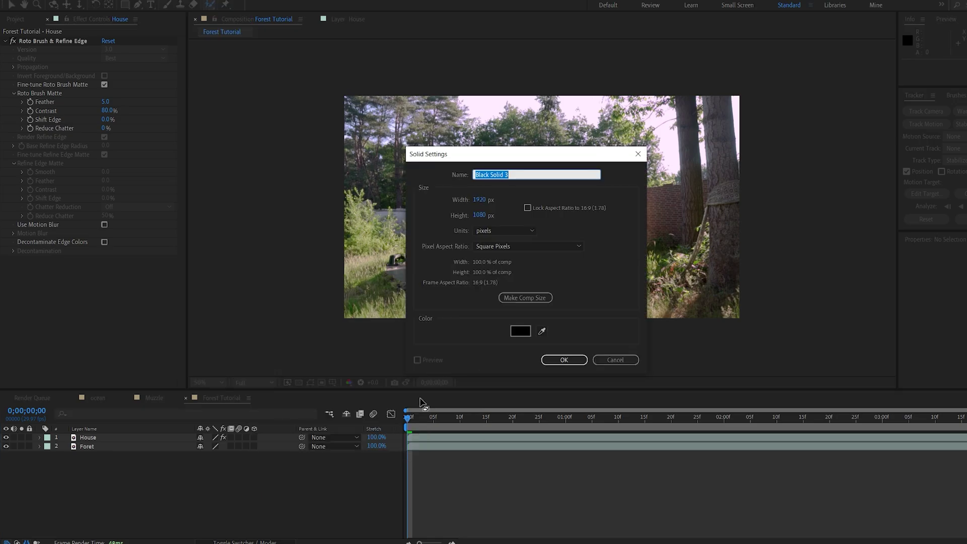
text(Saber)
key(Return)
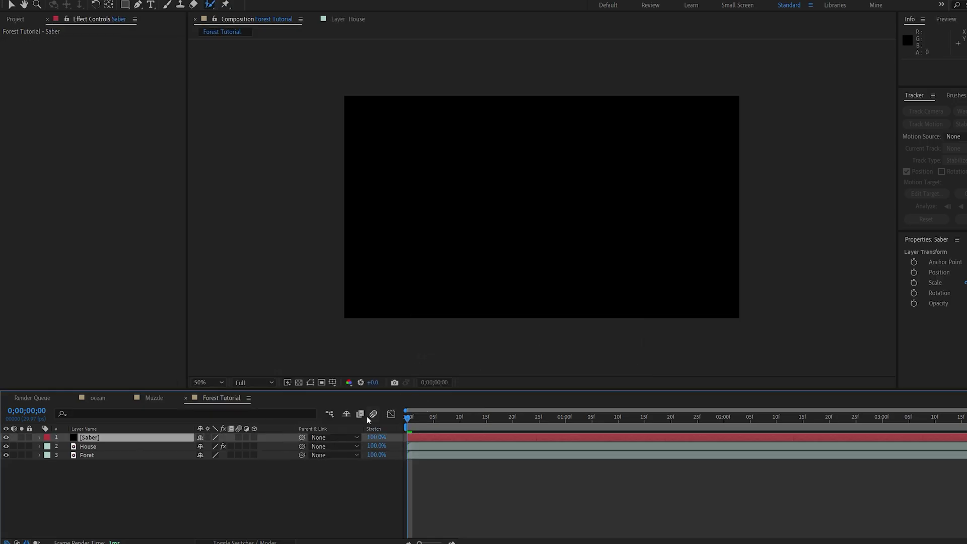
drag(82, 438, 87, 453)
key(ctrl+space)
Apply the Saber effect and level the beam's ends under the house at Y 727
text(aber)
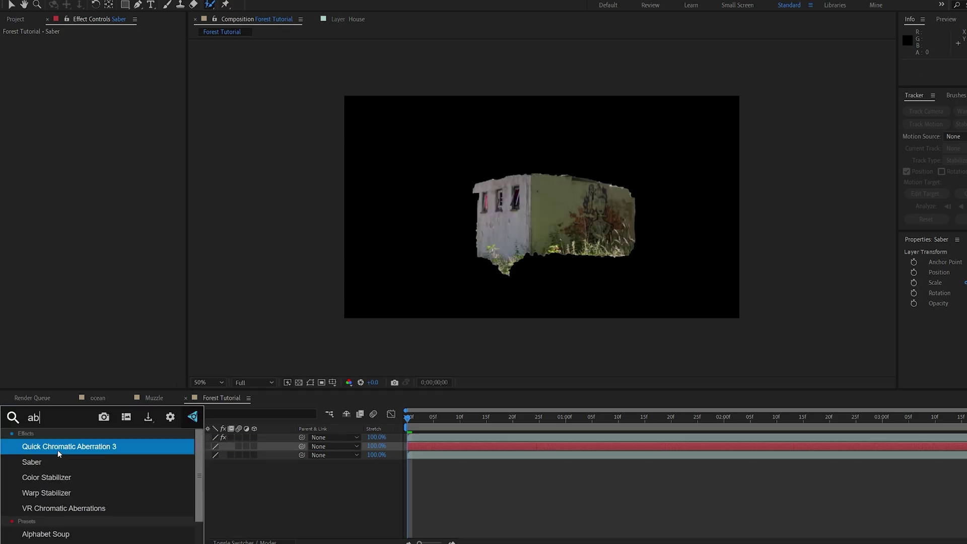
click(35, 460)
click(590, 272)
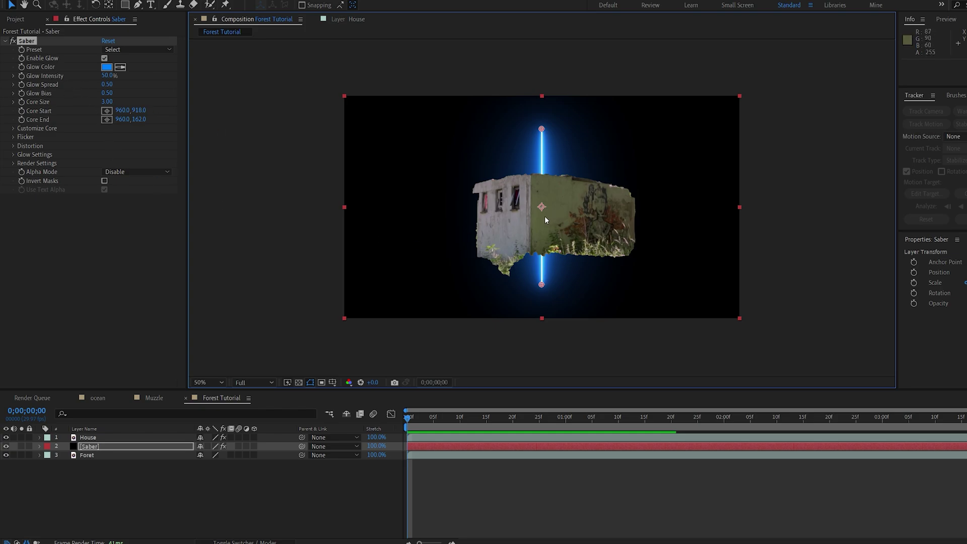
drag(138, 111, 106, 116)
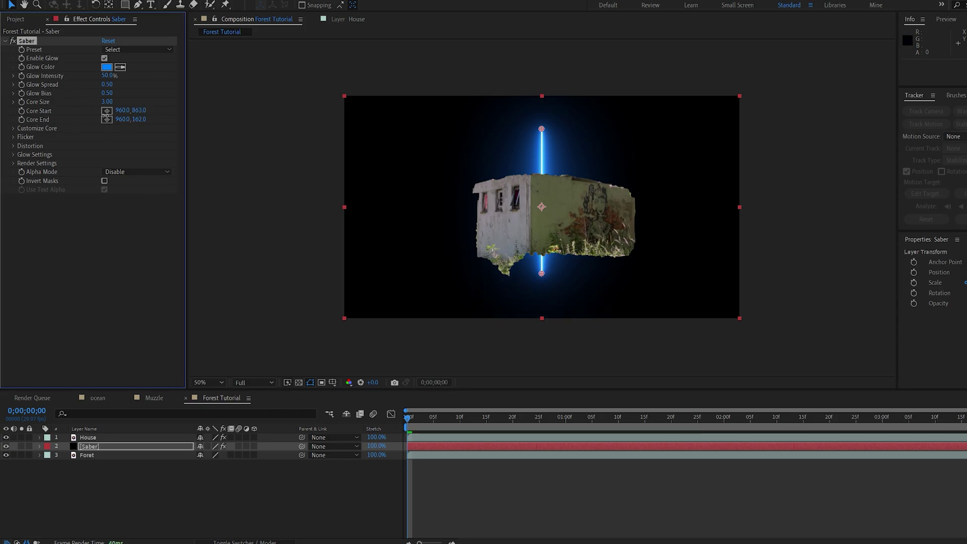
drag(541, 128, 479, 252)
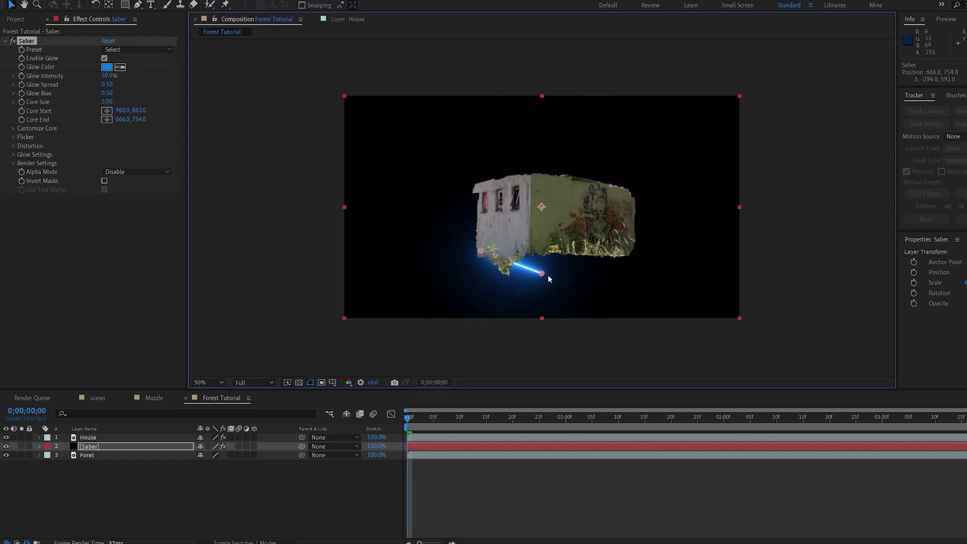
drag(542, 273, 628, 248)
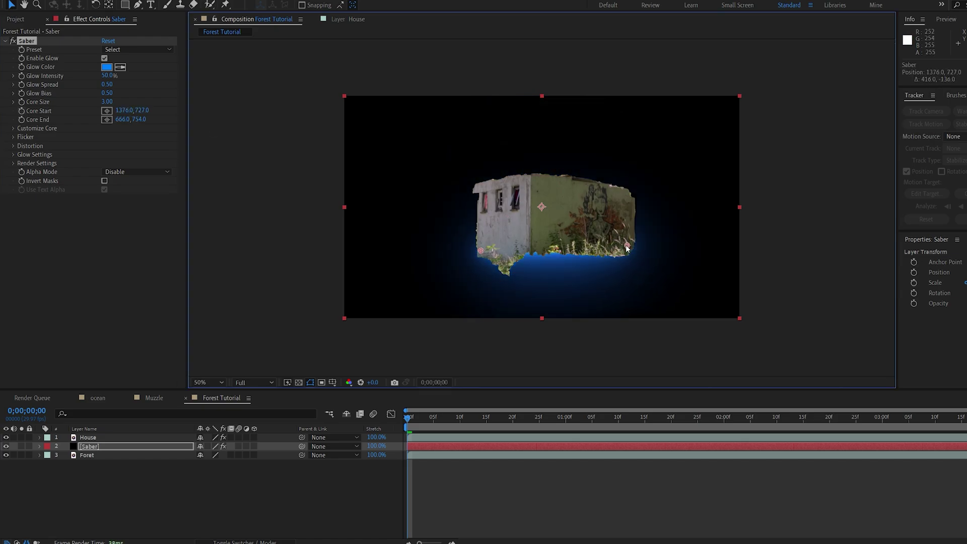
click(139, 110)
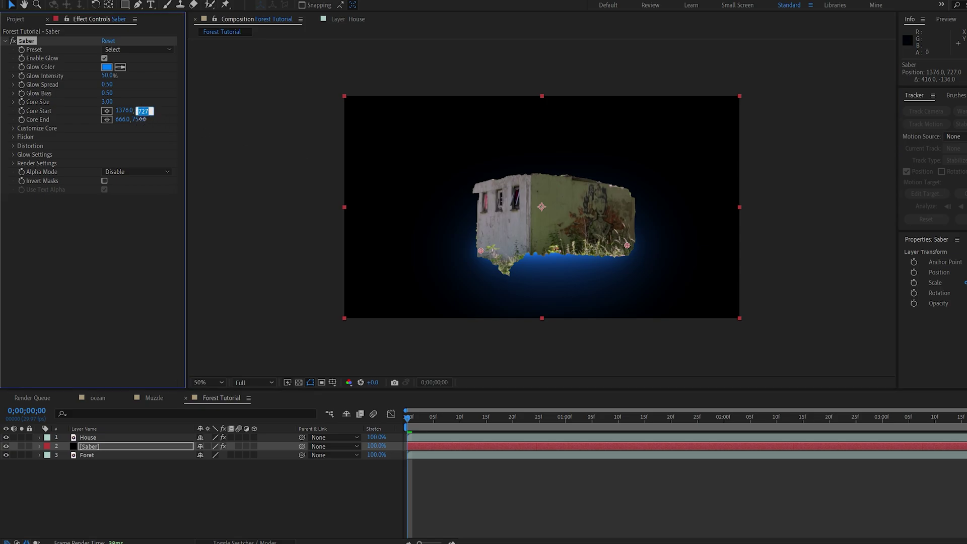
key(Return)
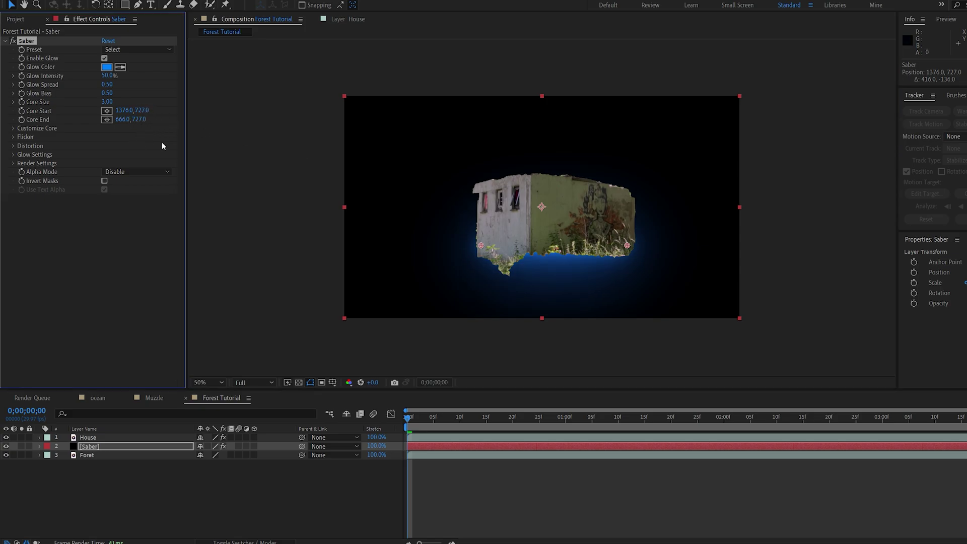
Solo the Saber layer and switch the Saber preset to Fire
click(22, 446)
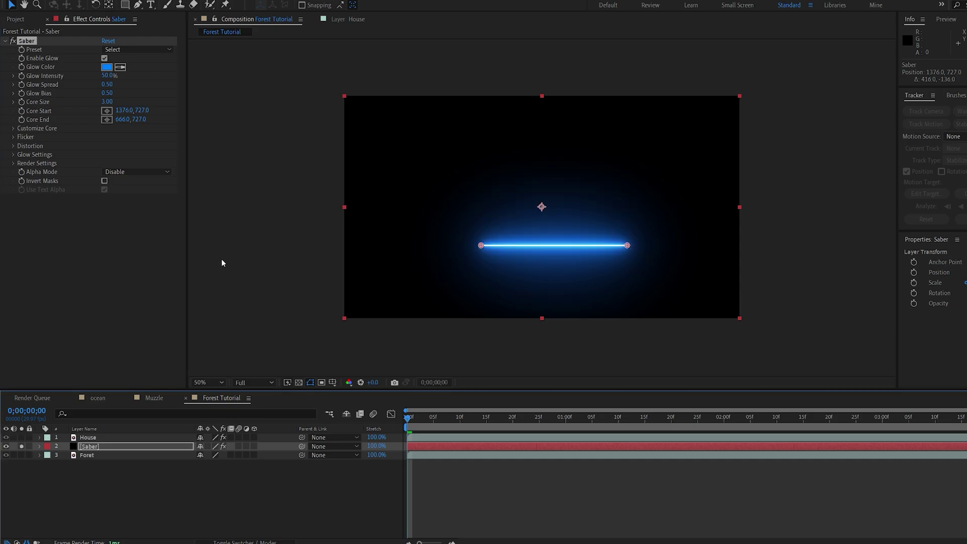
click(135, 50)
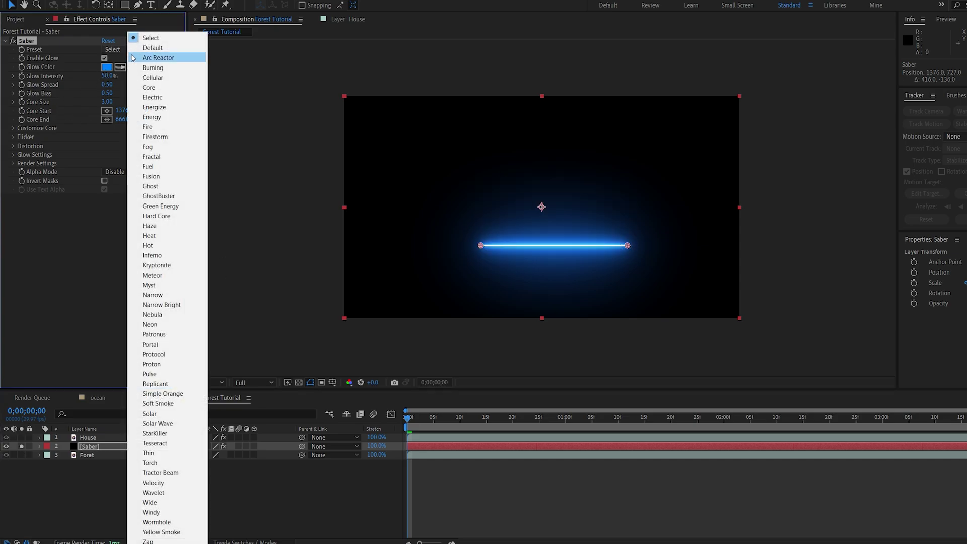
click(165, 129)
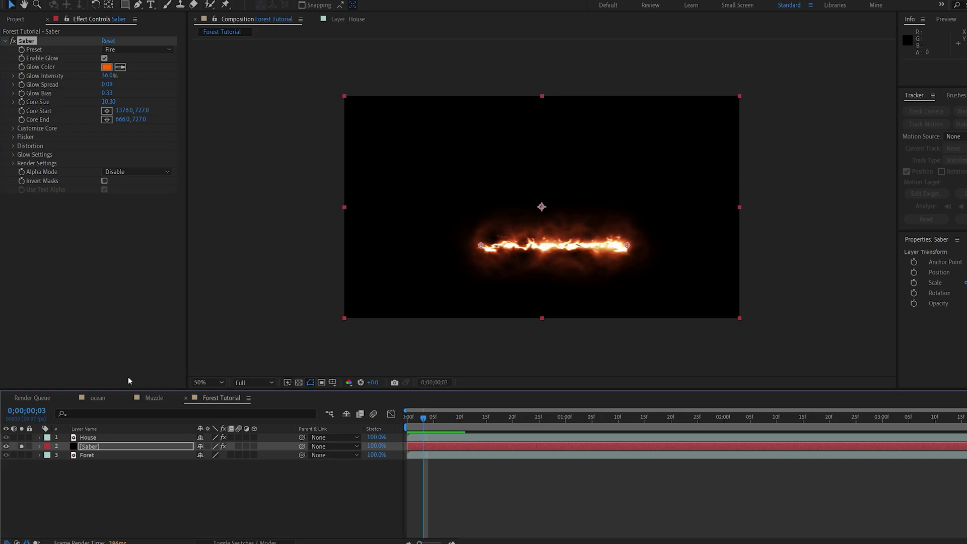
key(ctrl+space)
Add CC Scale Wipe centred on the fire line, Direction 0°, Stretch 22.10, and preview
text(cc sc)
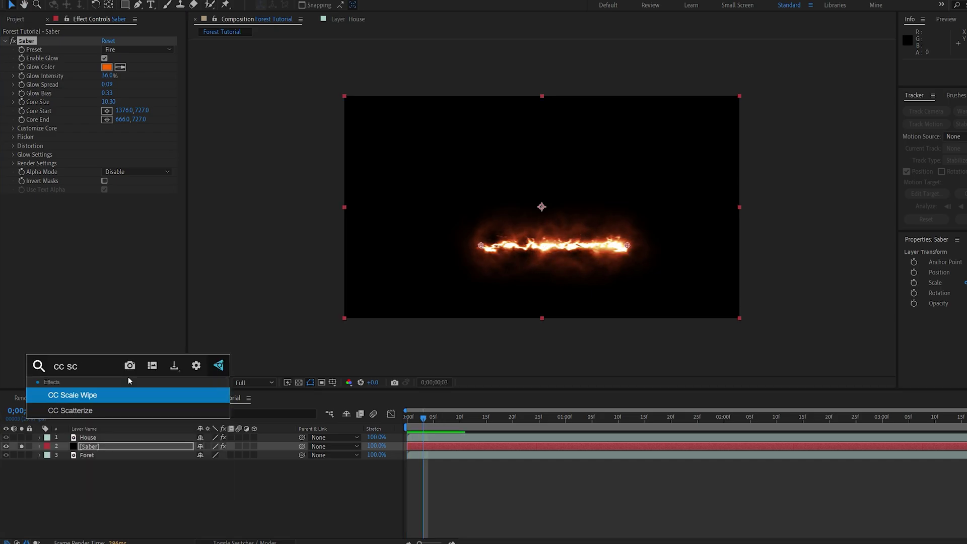
key(Return)
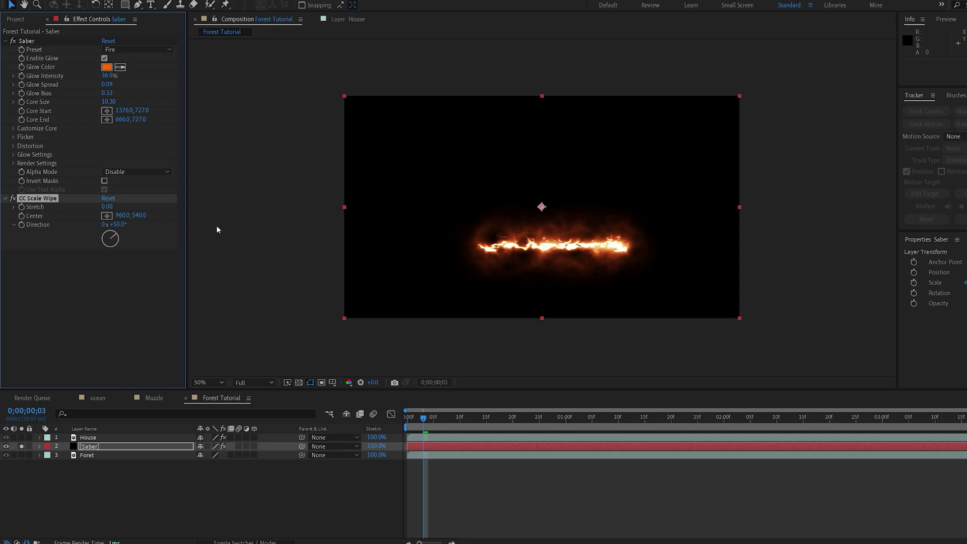
drag(543, 210, 548, 234)
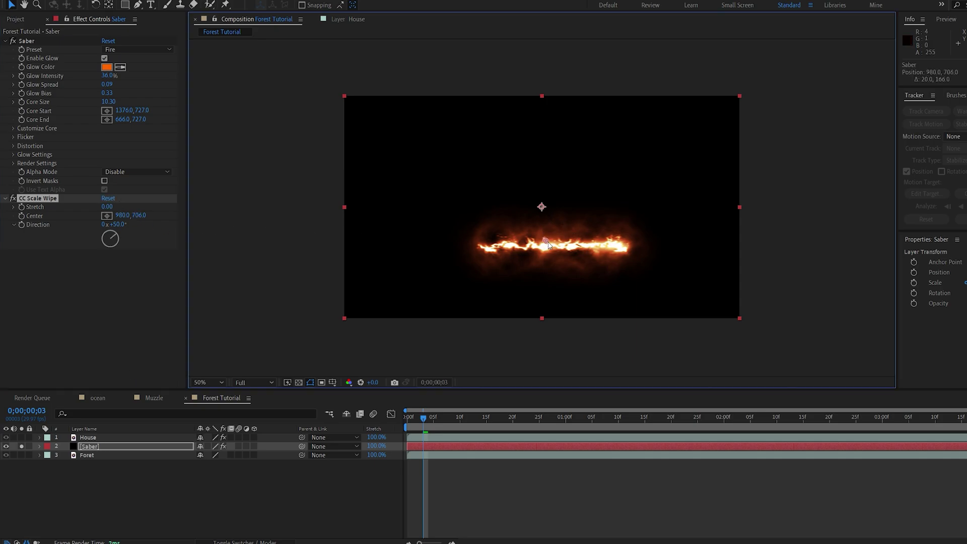
click(119, 224)
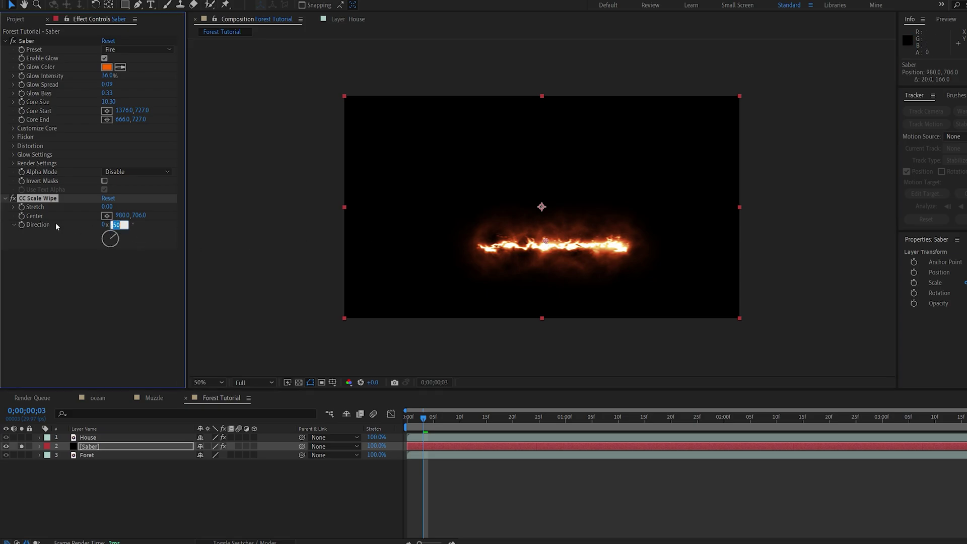
text(0)
key(Return)
drag(108, 207, 177, 203)
key(space)
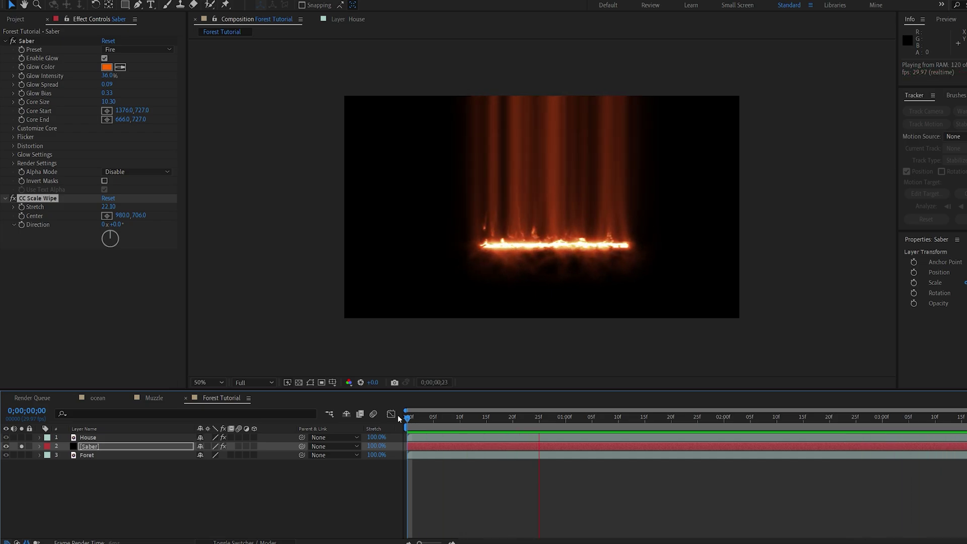
Stop the preview and set the Saber glow colour to cyan
click(491, 415)
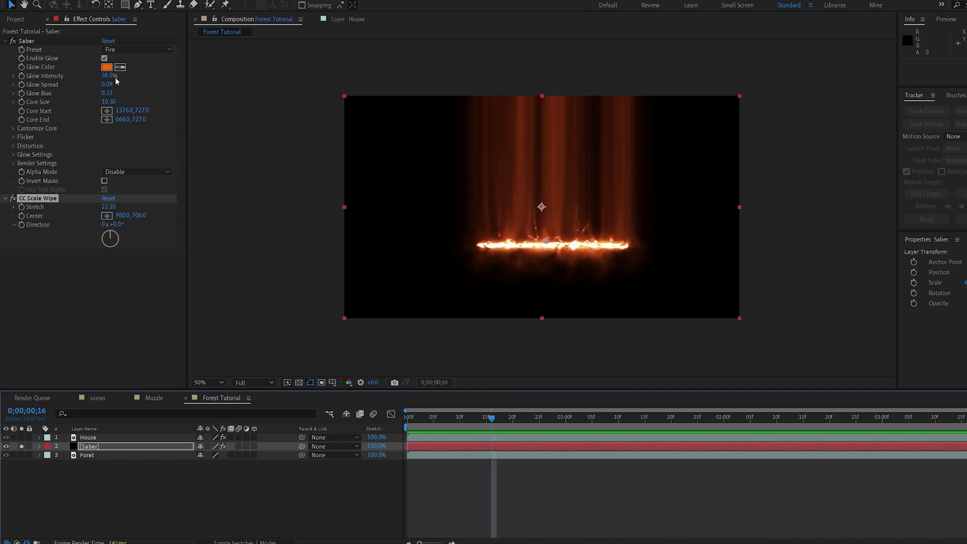
click(106, 67)
click(758, 270)
key(Return)
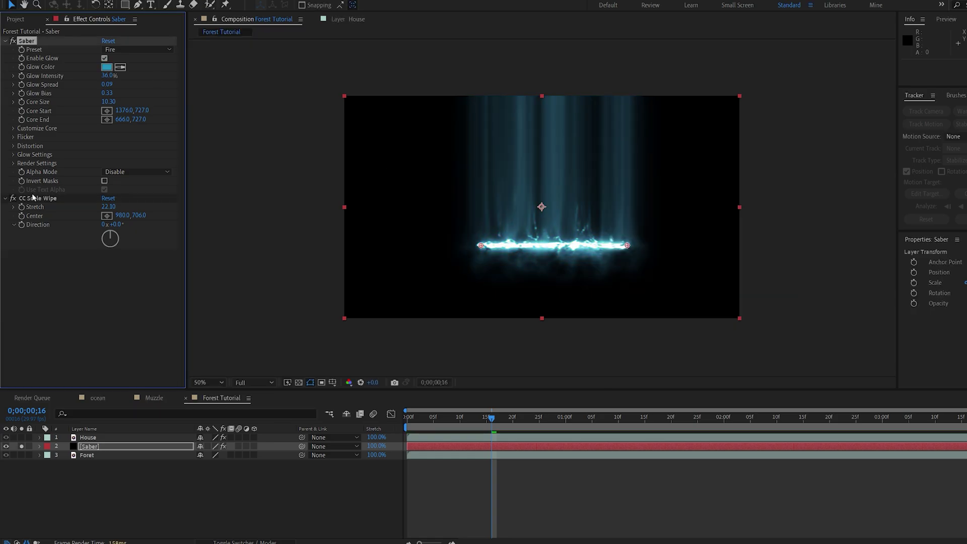
Set Core Distortion Amount to 30 and both Wind Direction Offsets to 90°
click(14, 146)
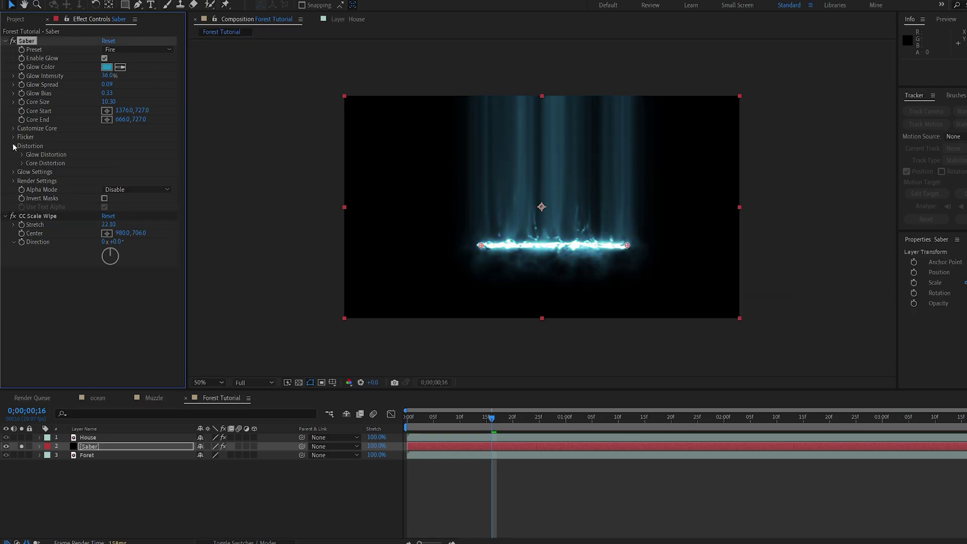
click(22, 154)
click(22, 286)
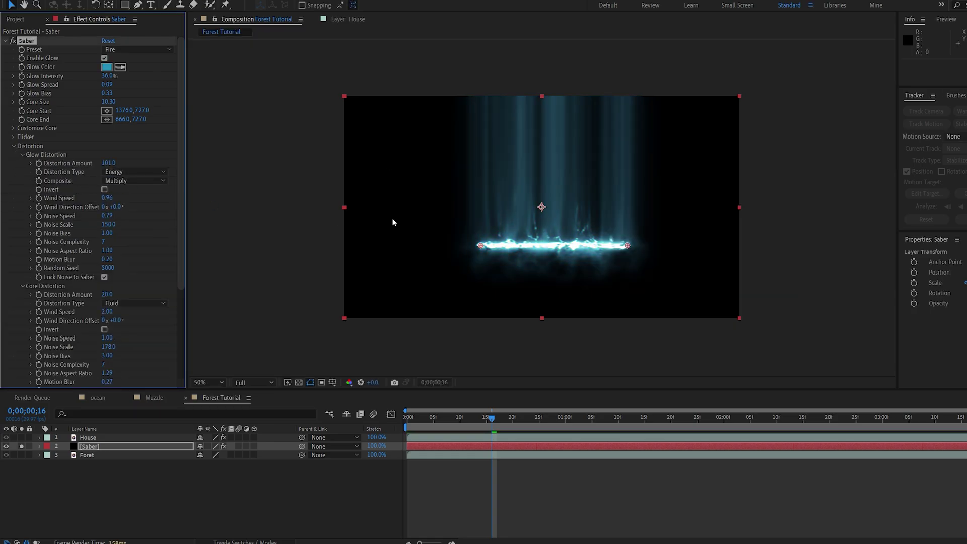
click(121, 294)
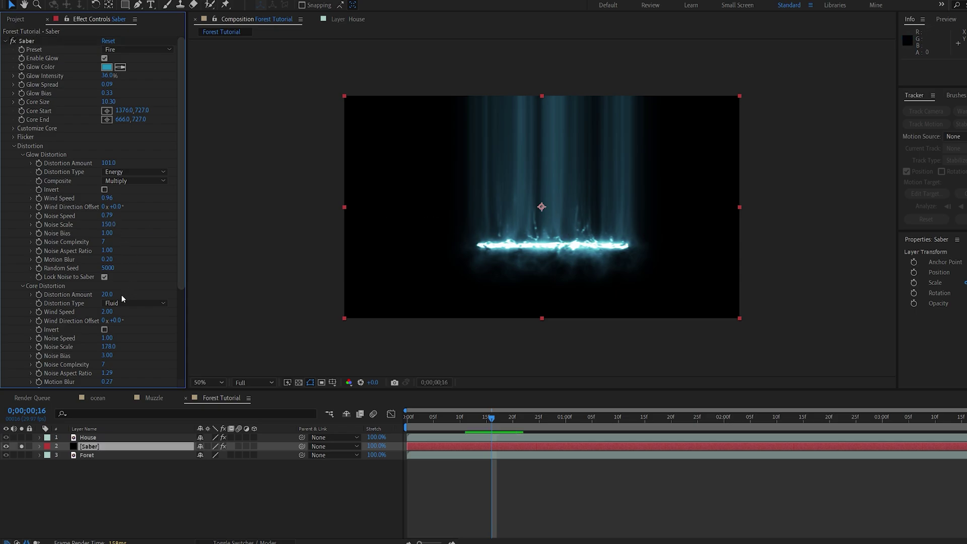
click(108, 295)
key(Return)
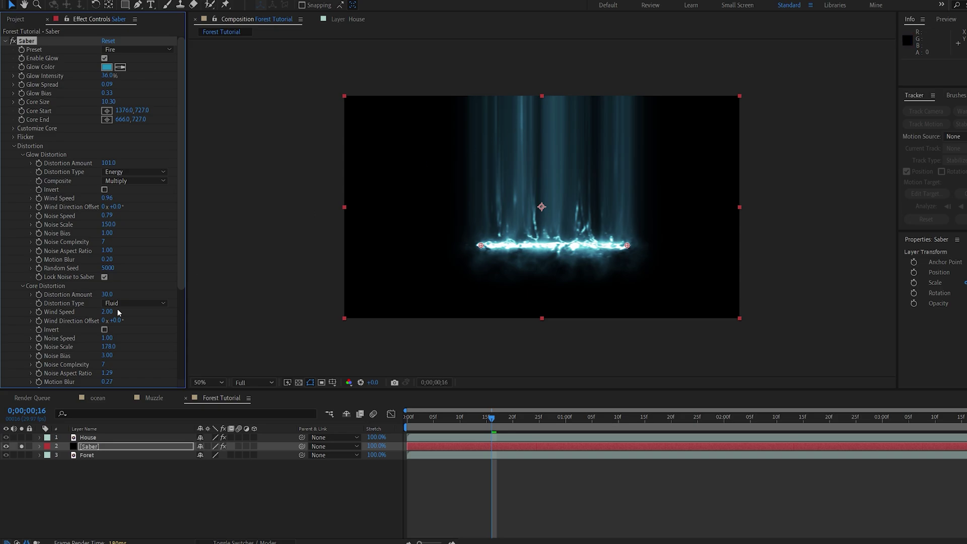
text(90)
key(Return)
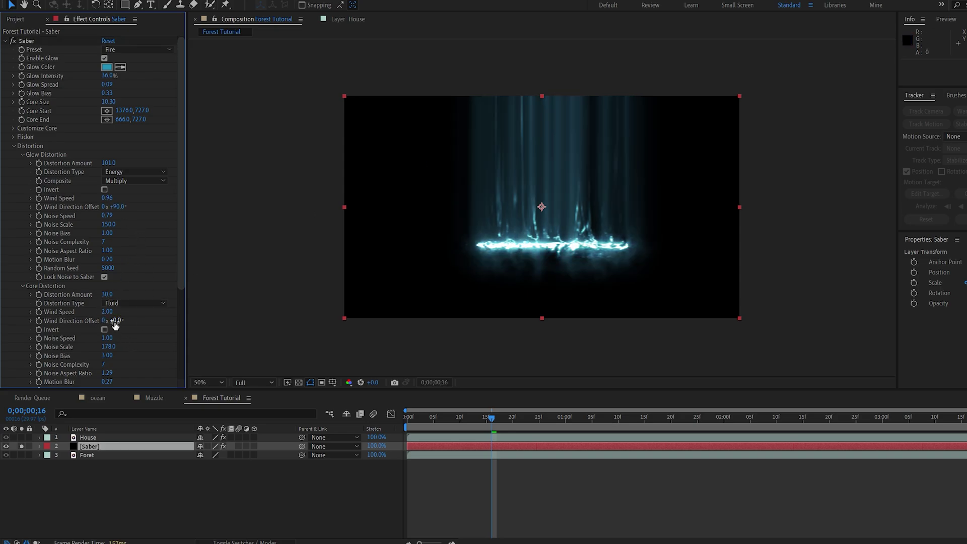
click(116, 321)
text(9)
Preview the distorted blue beam around frames 17–21
click(314, 331)
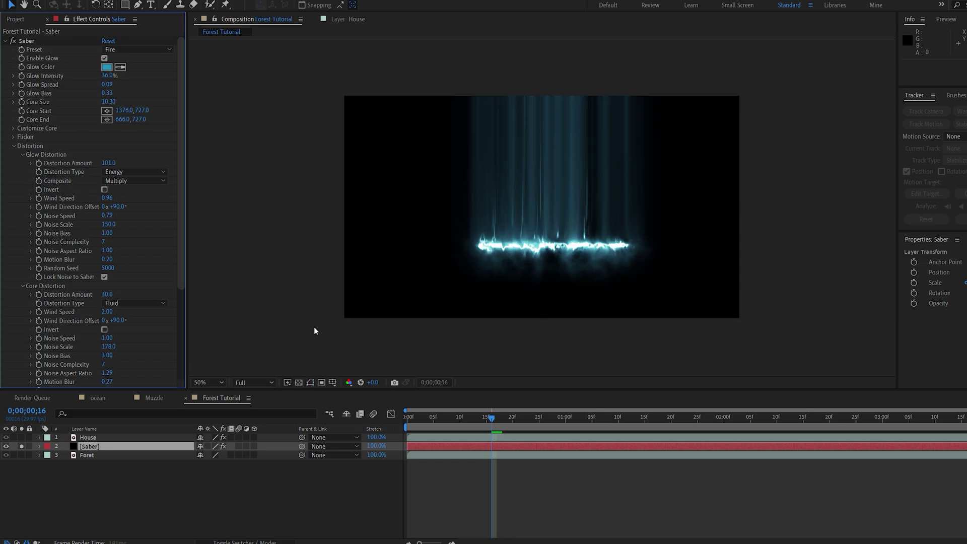
click(502, 421)
key(space)
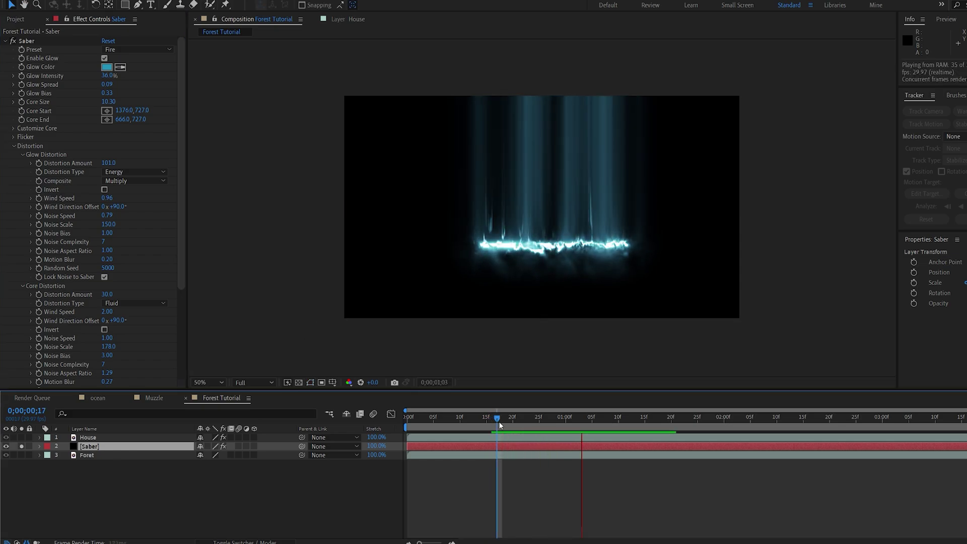
drag(502, 422, 516, 422)
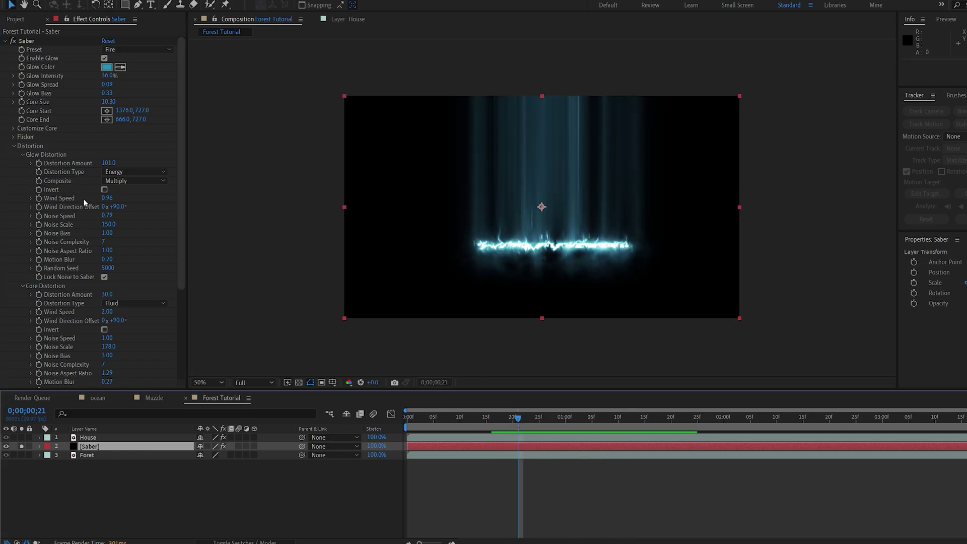
Try Wind Speed and Noise Speed of 0.20, preview, then undo the change
click(107, 197)
text(0.2)
key(Return)
click(107, 215)
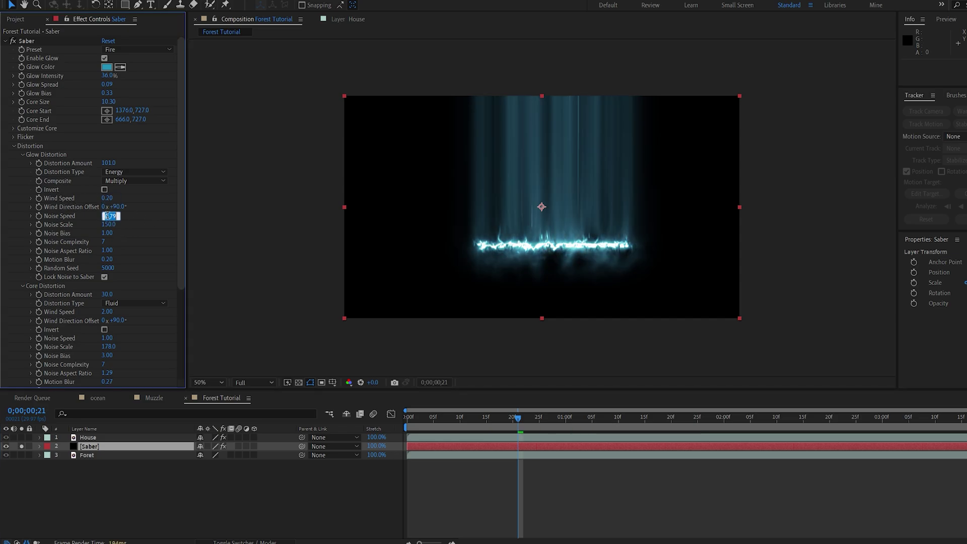
key(Return)
key(ctrl+shift+h)
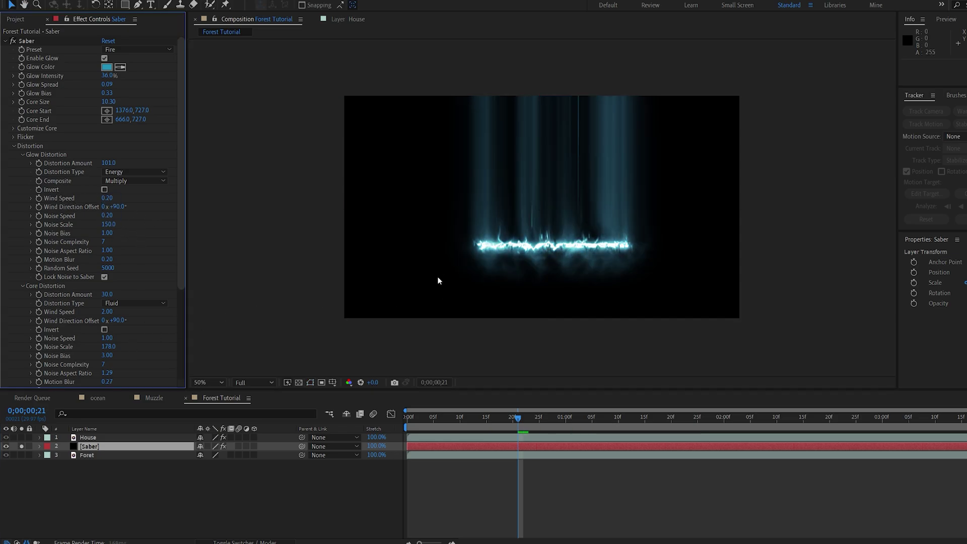
key(space)
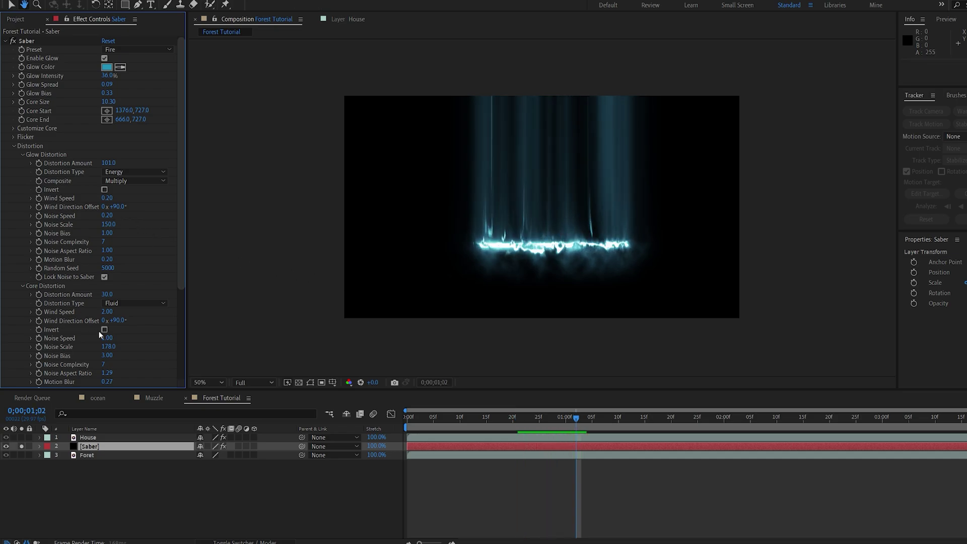
key(ctrl+z)
key(ctrl+z)
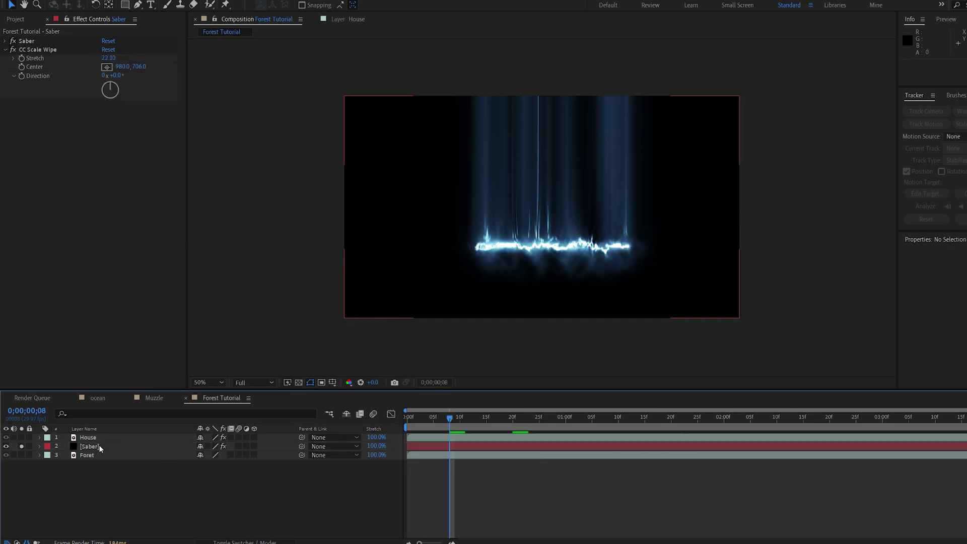
At frame 8, enable keyframes for Glow Intensity, Core Size and Stretch
click(99, 446)
click(6, 42)
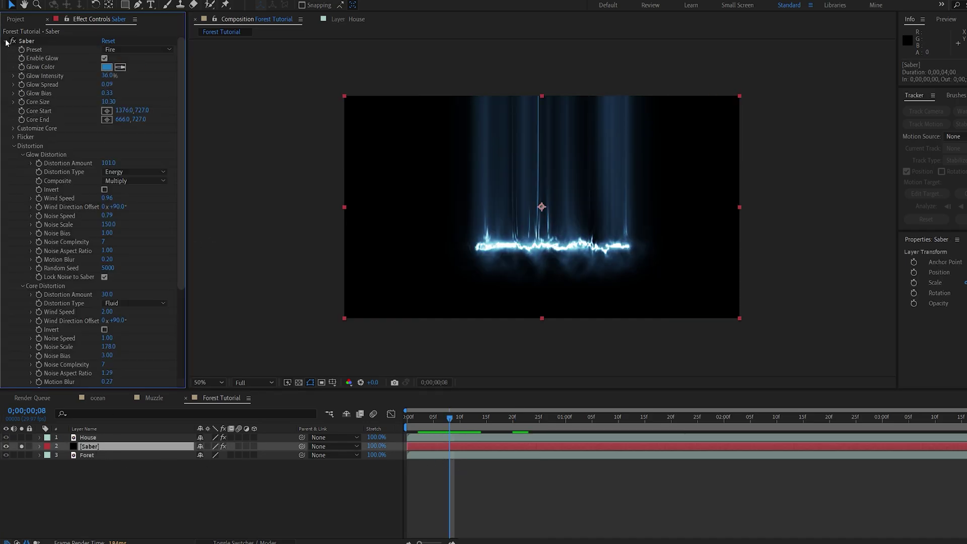
click(22, 76)
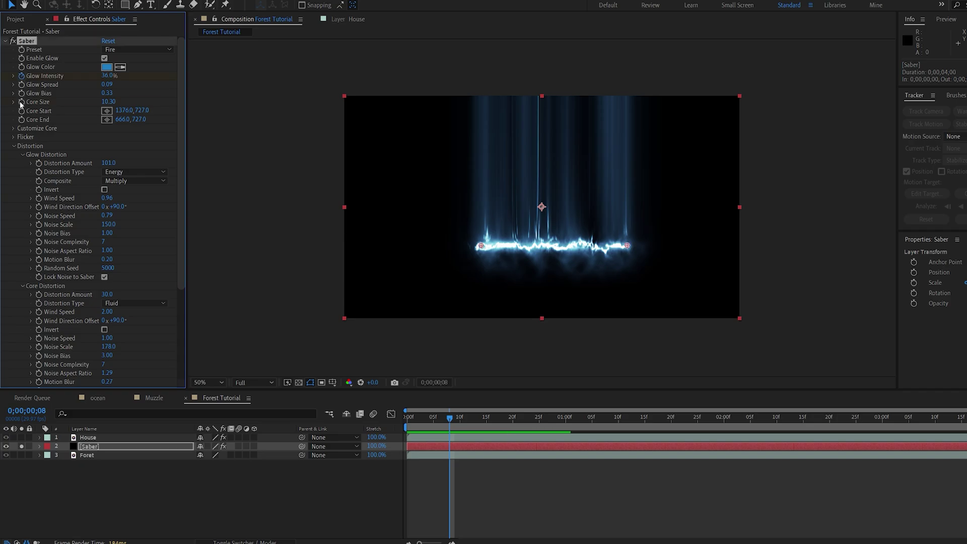
scroll(49, 327, down, 5)
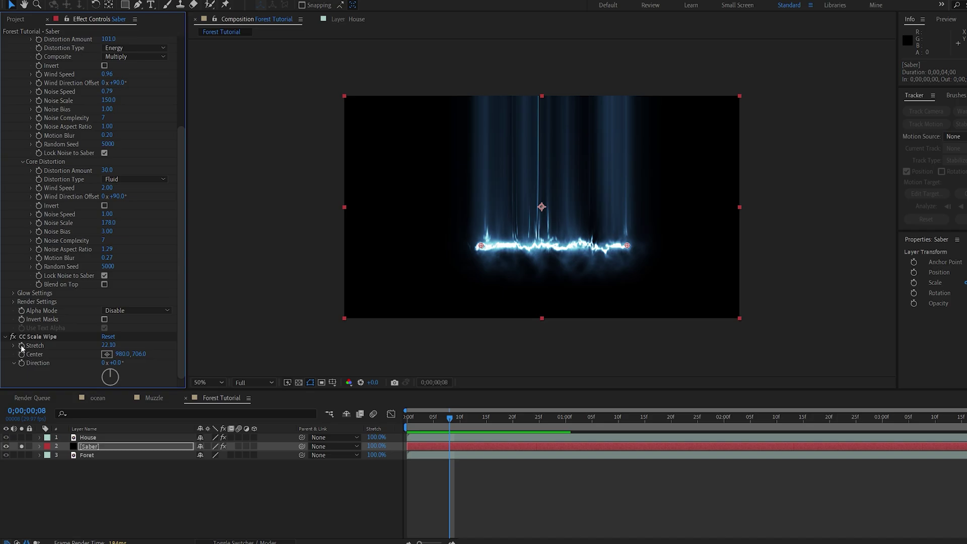
click(21, 346)
key(u)
drag(467, 459, 459, 491)
click(500, 487)
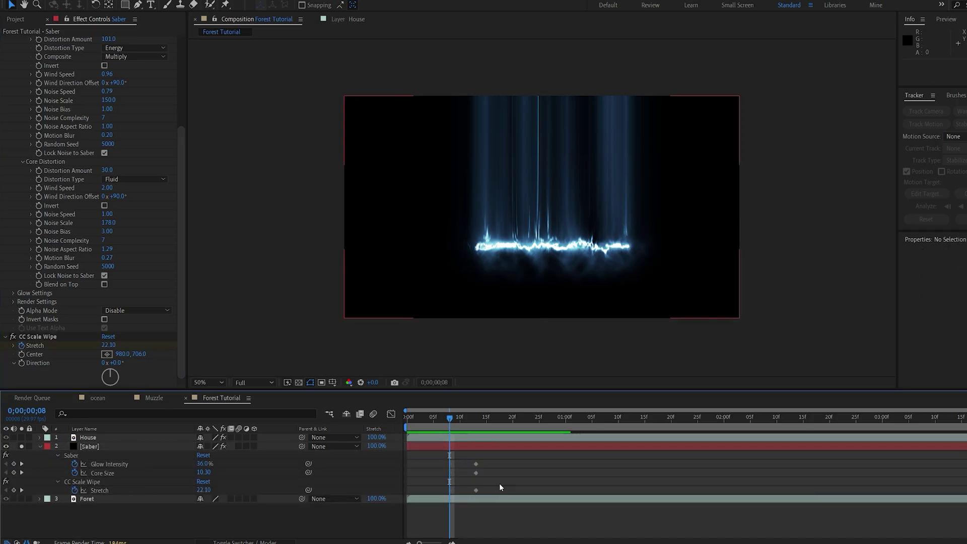
Set Glow Intensity, Core Size and Stretch to 0 at frame 8
click(206, 490)
text(0)
key(Return)
click(204, 464)
text(0)
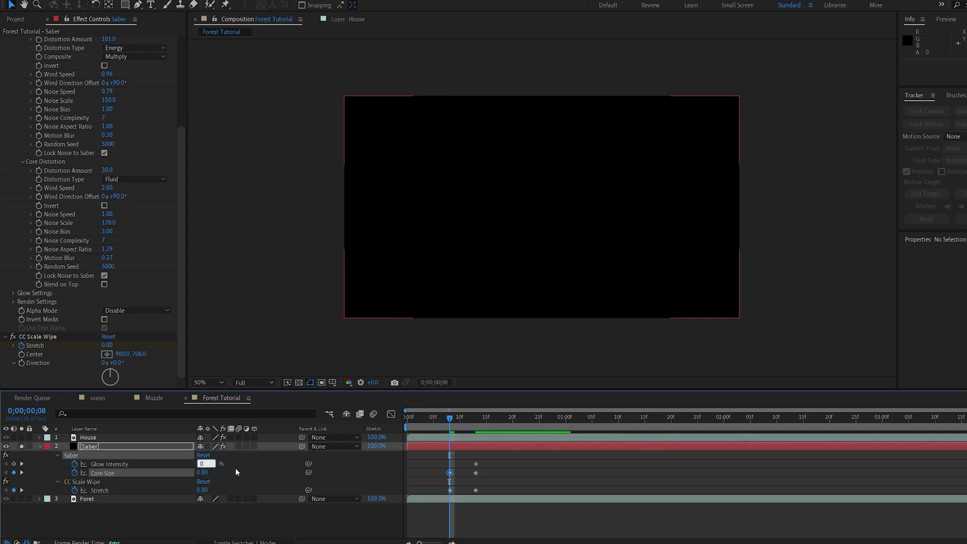
key(Tab)
text(0)
key(Return)
Keyframe Stretch at 22.10 at frame 20
click(512, 418)
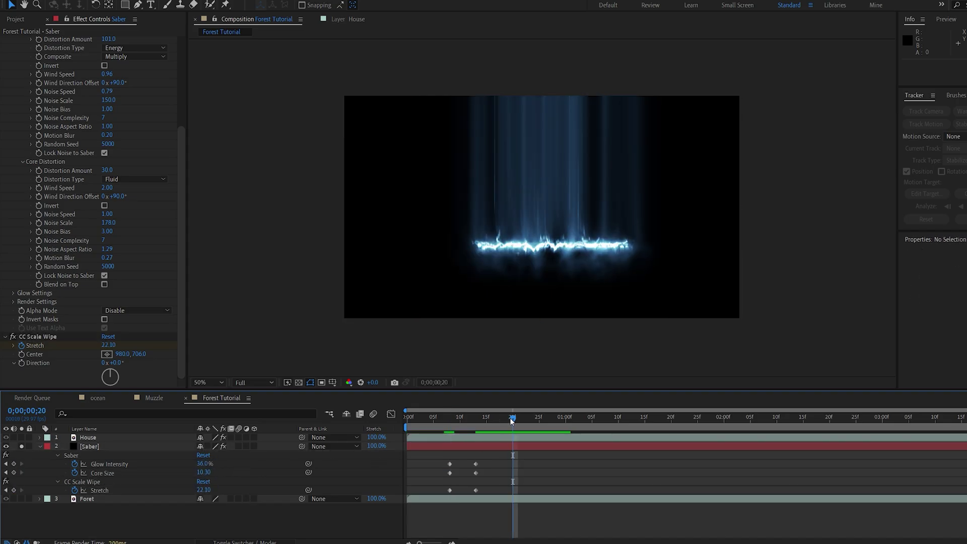
click(14, 490)
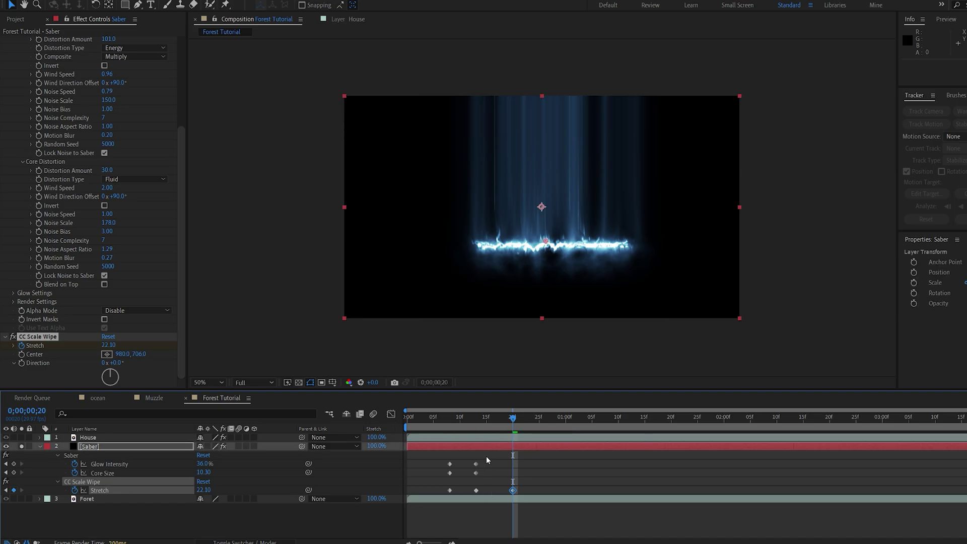
click(475, 417)
key(F2)
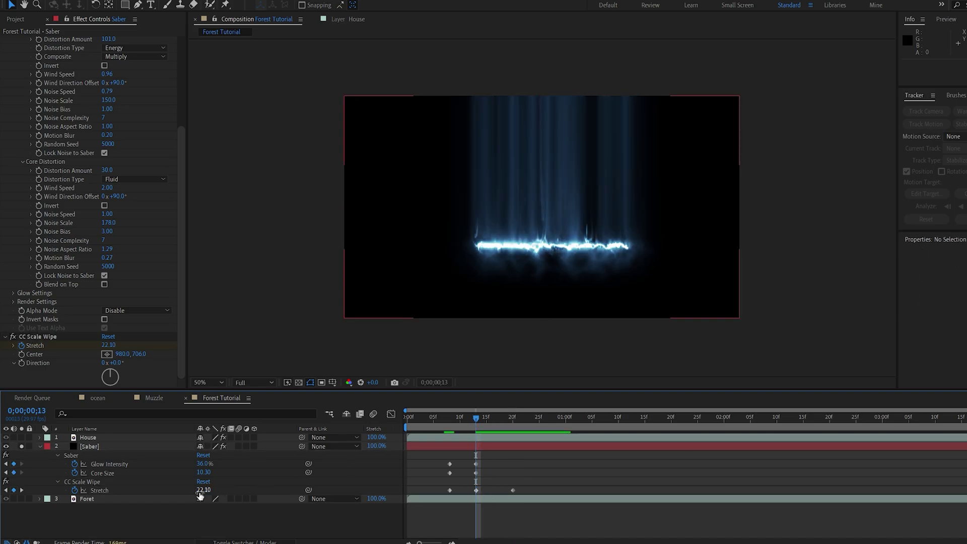
key(Return)
key(k)
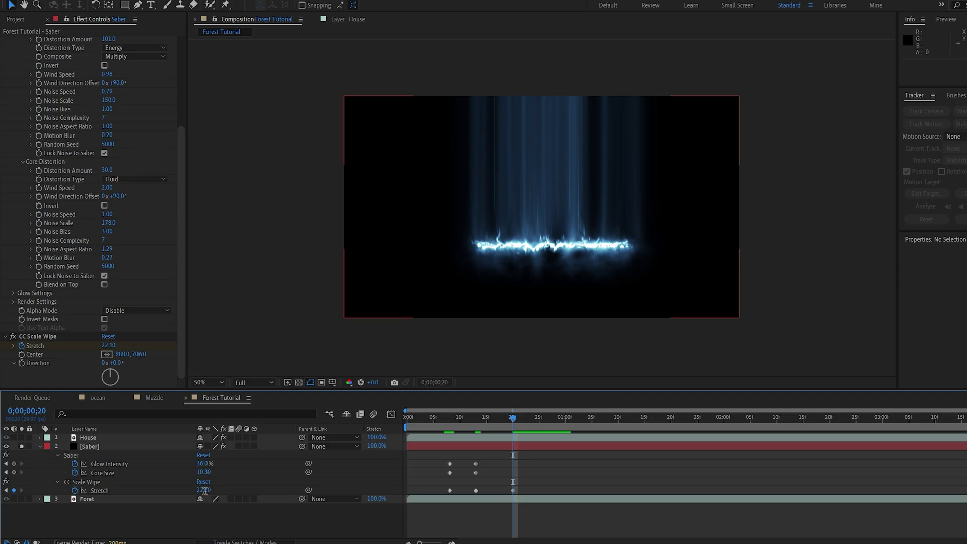
text(3)
key(Return)
Easy Ease all seven Saber keyframes and sharpen their speed curve influence
key(j)
key(j)
drag(535, 456, 437, 494)
key(F9)
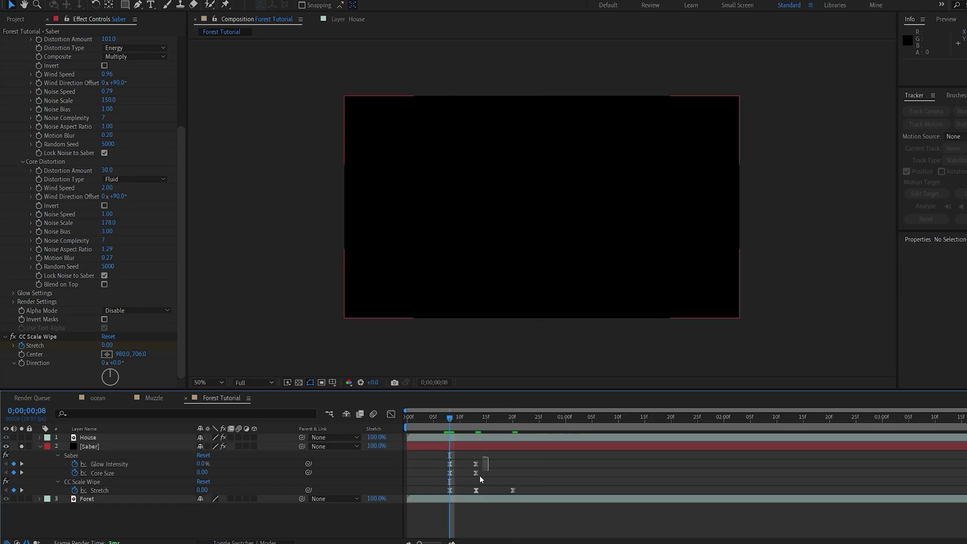
click(390, 414)
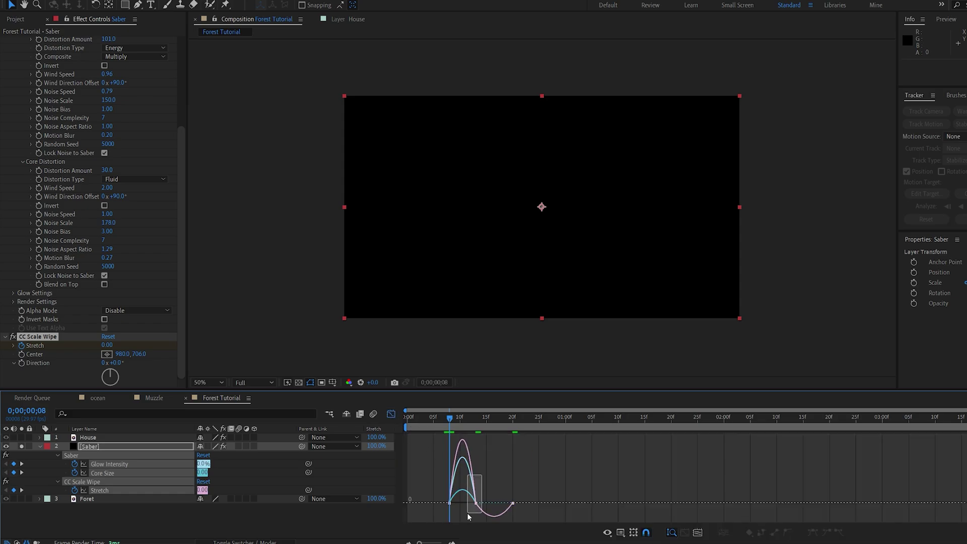
drag(468, 504, 454, 507)
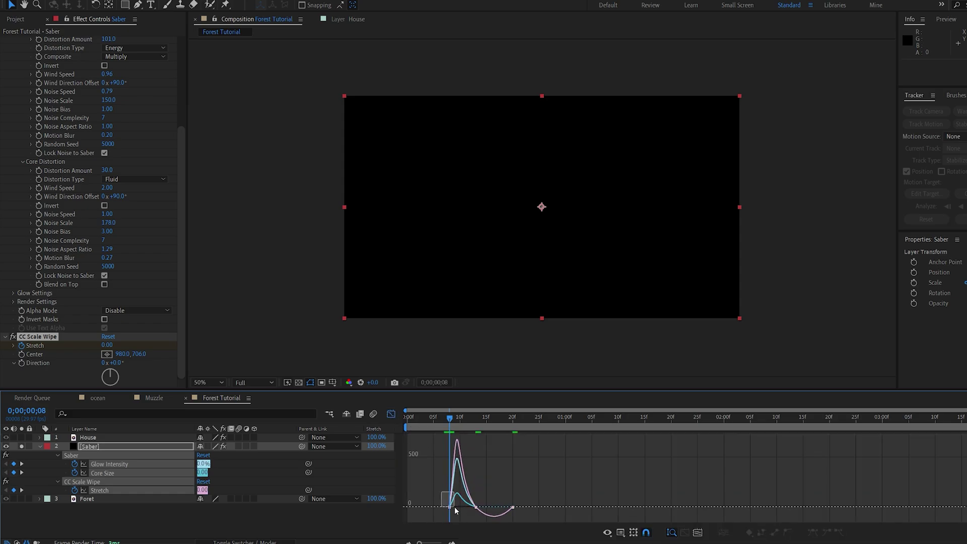
key(shift+F3)
Shift the Stretch keyframes slightly later and preview the beam animation
key(Page_Down)
key(Page_Down)
key(Page_Down)
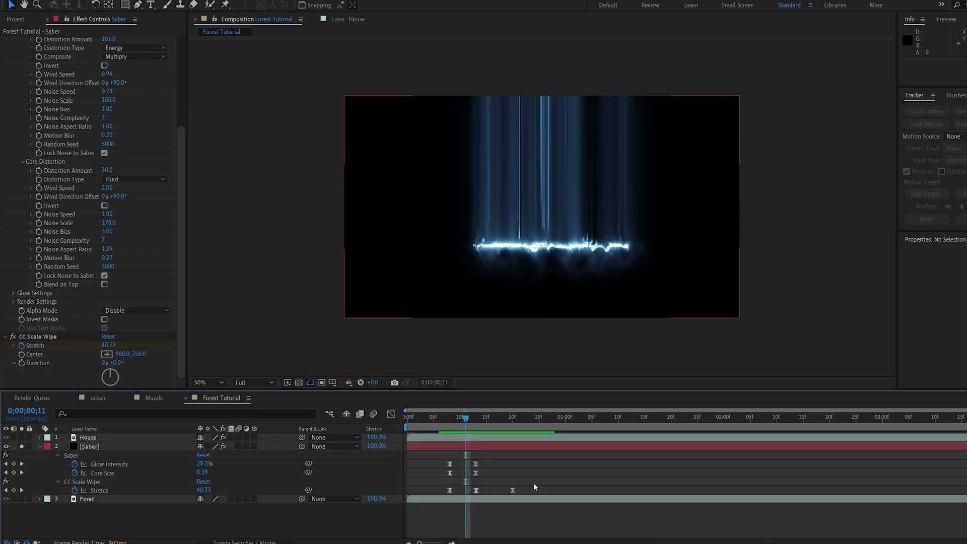
click(448, 491)
drag(450, 490, 454, 491)
click(453, 419)
key(space)
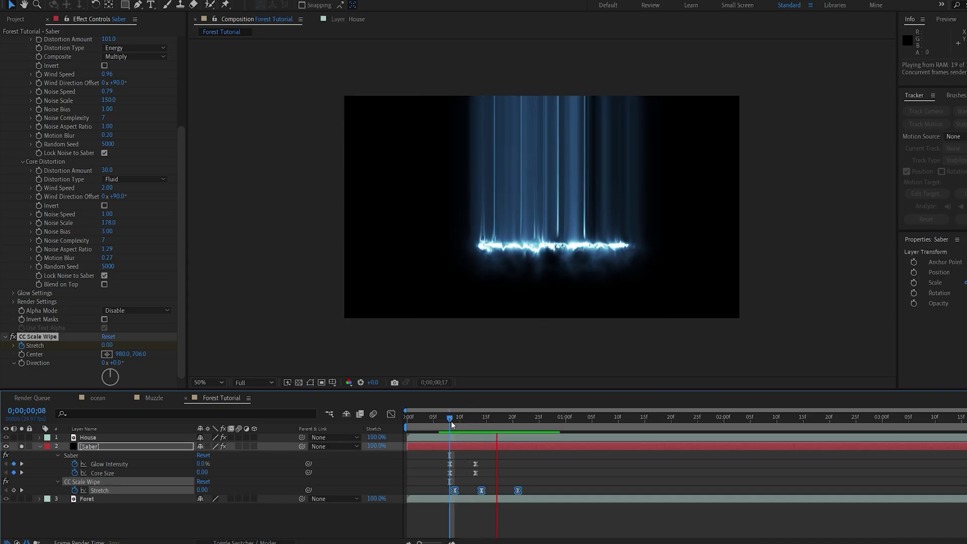
drag(453, 419, 500, 431)
key(space)
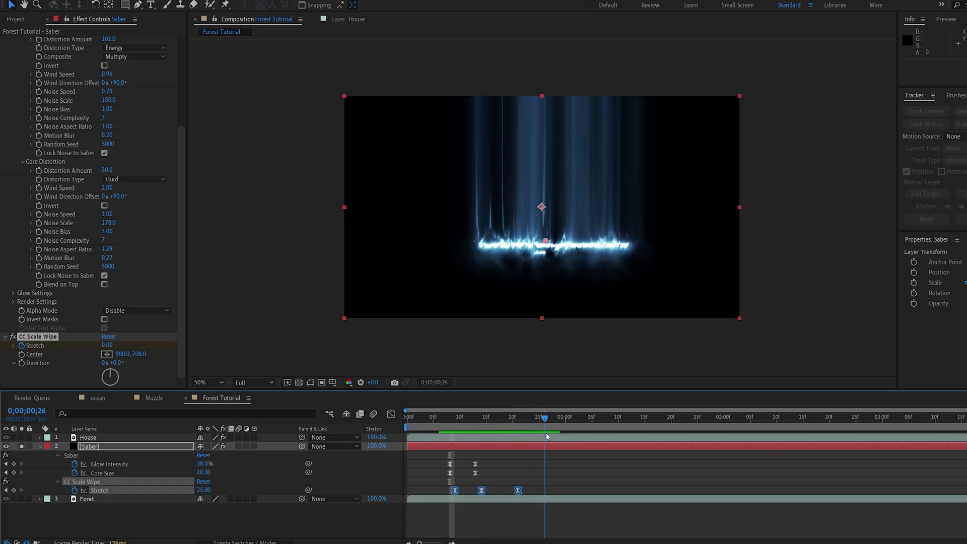
Unsolo Saber, set its blending mode to Add, and preview the composite
click(22, 446)
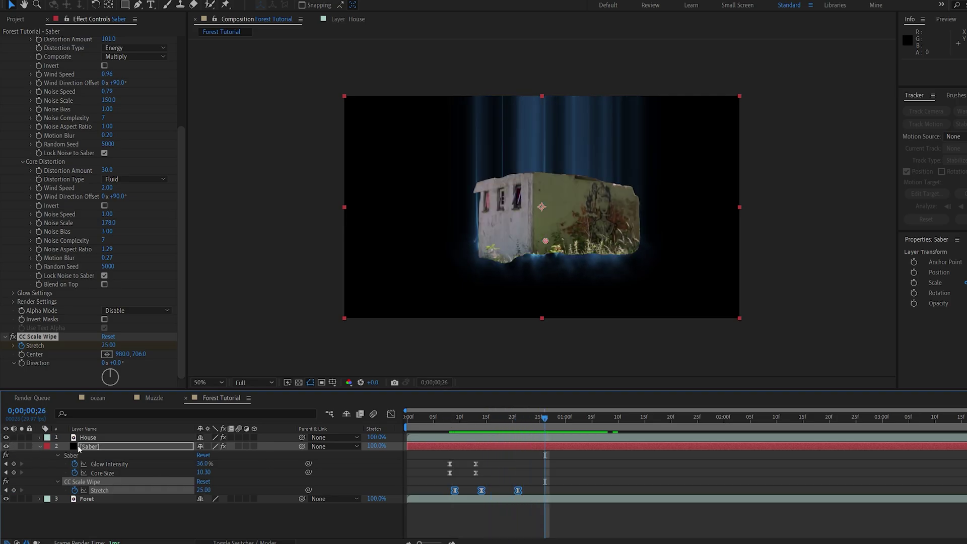
click(40, 447)
click(222, 542)
click(213, 447)
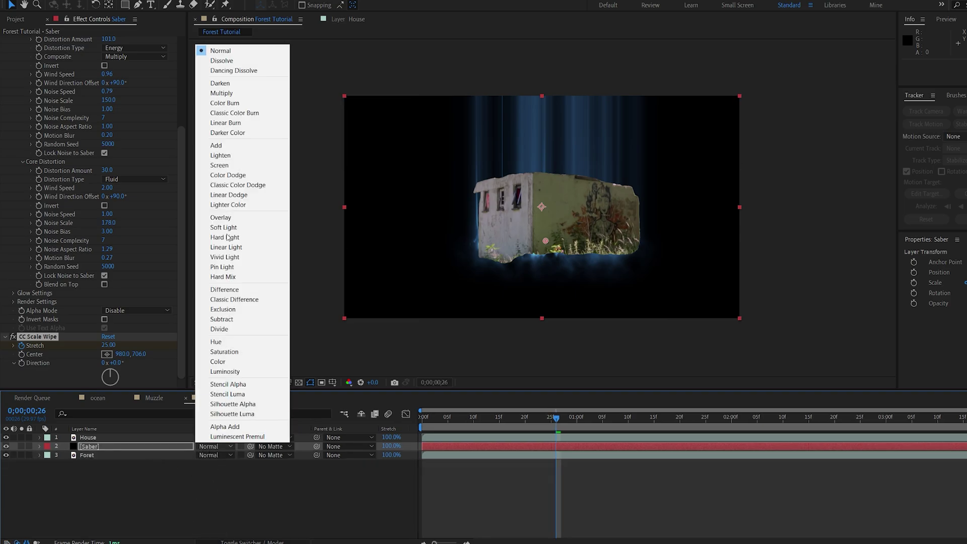
click(226, 147)
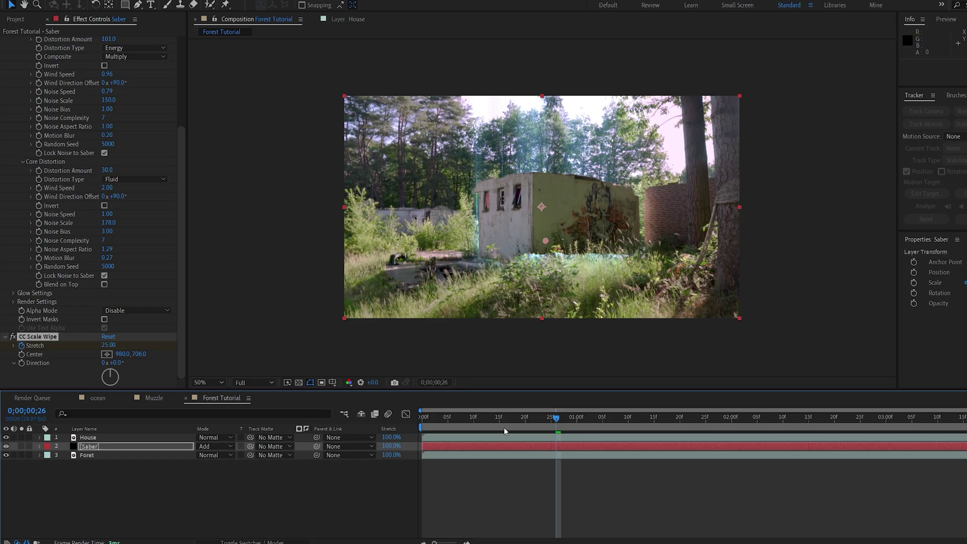
drag(431, 417, 580, 447)
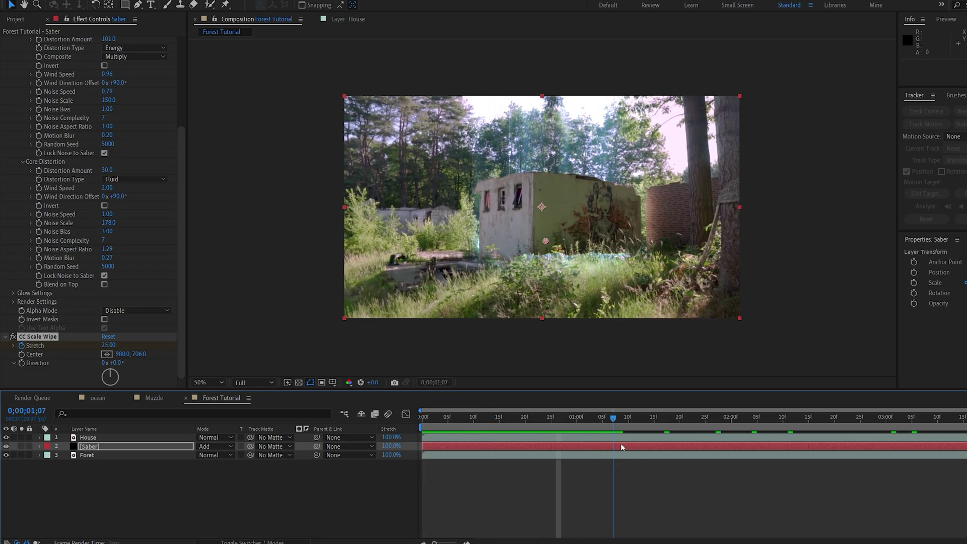
key(space)
click(446, 419)
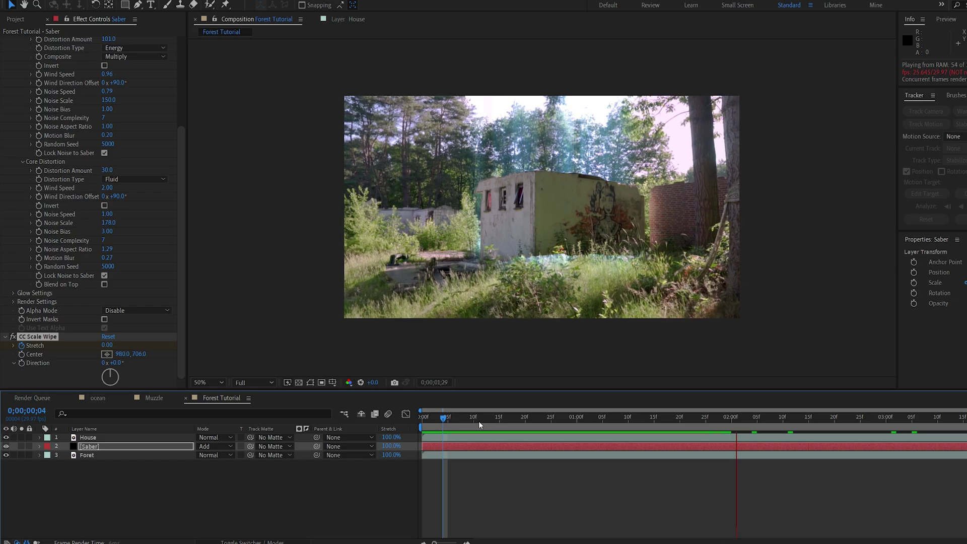
Duplicate House as House 2 and remove its Roto Brush effect
click(510, 419)
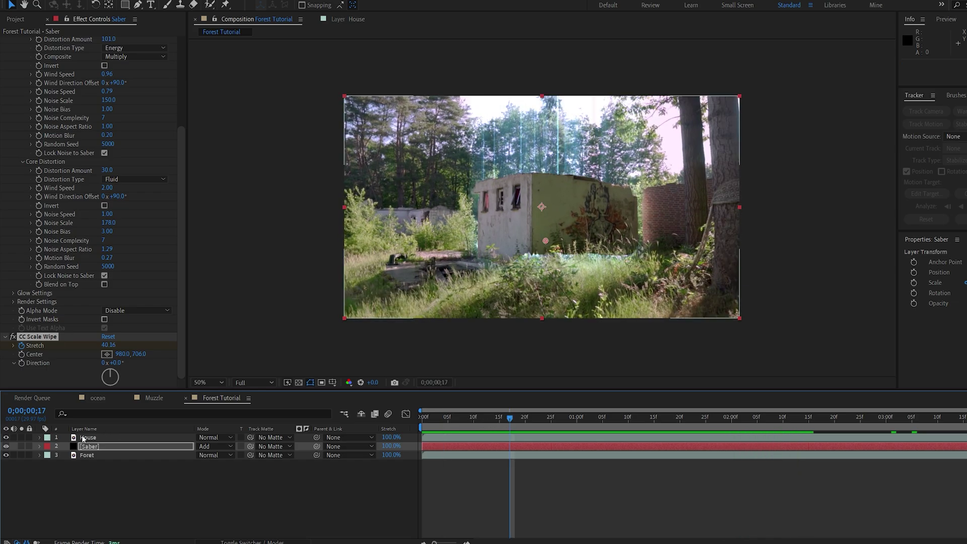
click(83, 439)
key(ctrl+d)
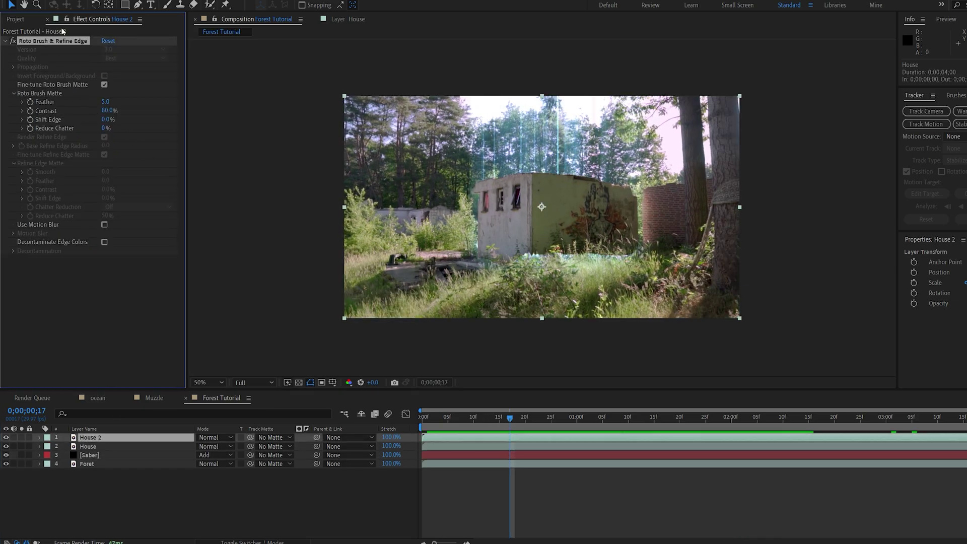
key(Delete)
Mask House 2 to the lower foreground grass with a 43-pixel feather
key(q)
mouse_move(312, 242)
mouse_down()
mouse_move(539, 334)
mouse_move(768, 360)
mouse_up()
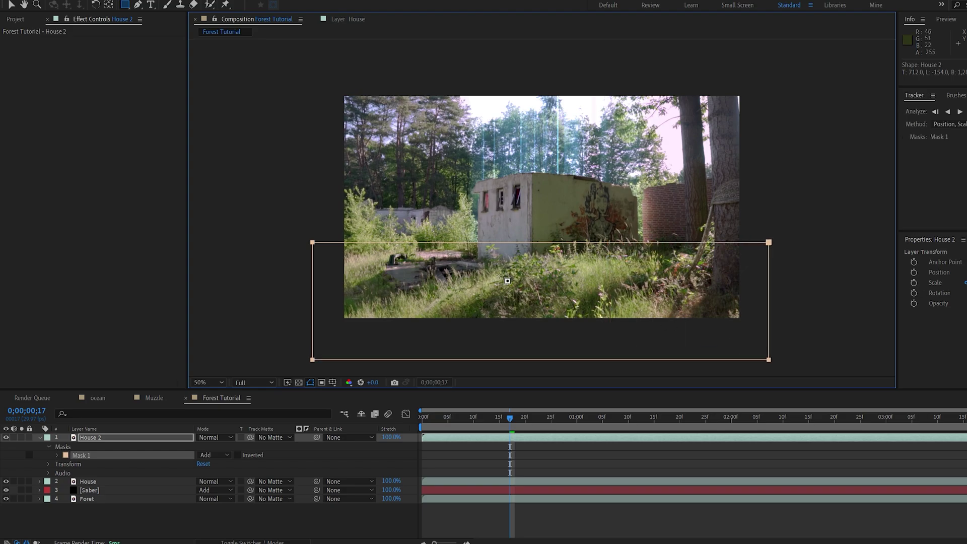
key(v)
double_click(768, 242)
drag(678, 281, 690, 284)
key(f)
drag(219, 455, 241, 455)
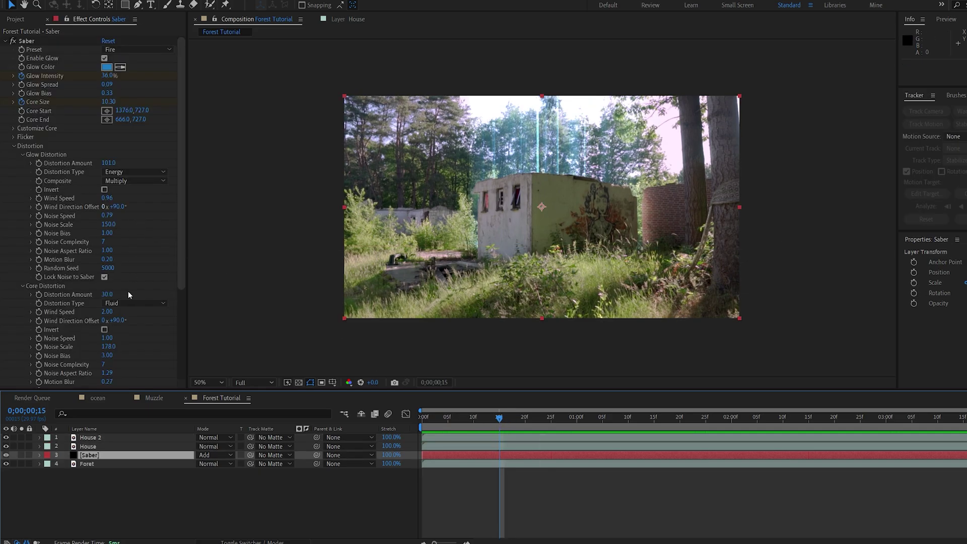
Try Core Distortion Amount 44, undo it, and add a new adjustment layer
drag(107, 295, 111, 295)
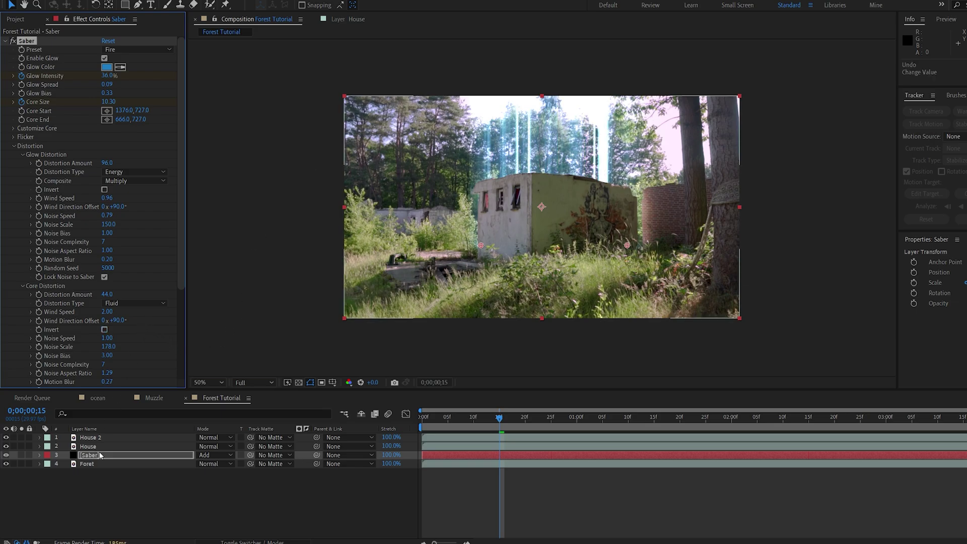
key(ctrl+z)
right_click(171, 503)
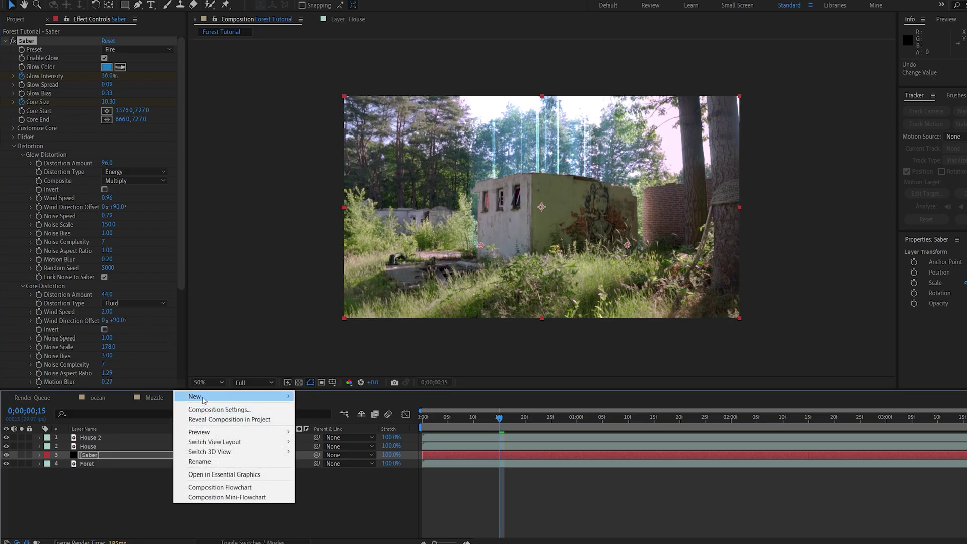
mouse_move(204, 397)
click(326, 470)
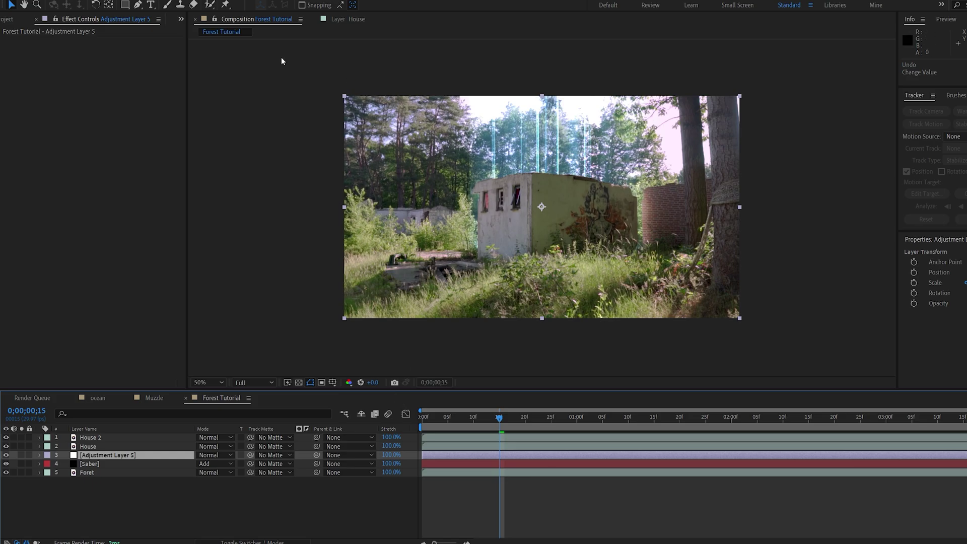
Mask the adjustment layer with a rectangle around the house and beams
click(125, 5)
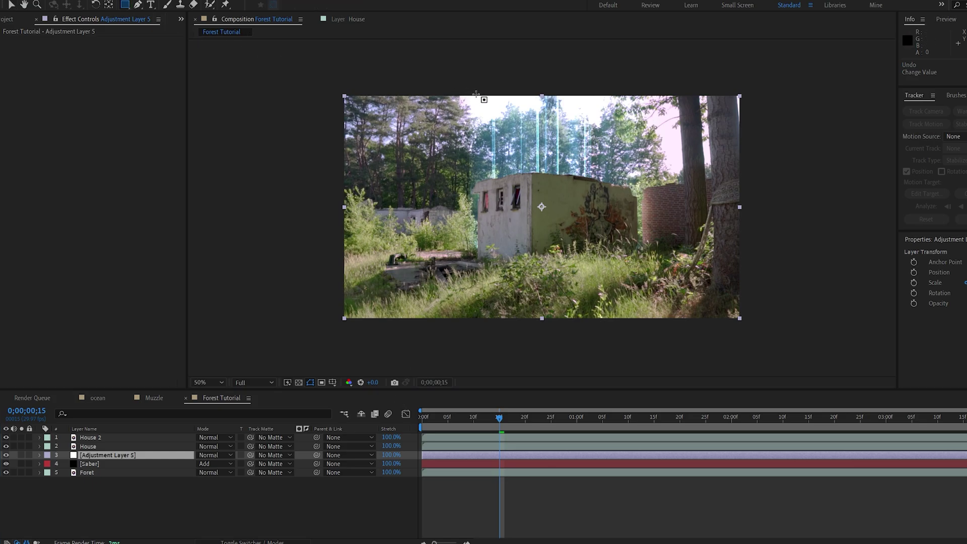
drag(476, 94, 630, 250)
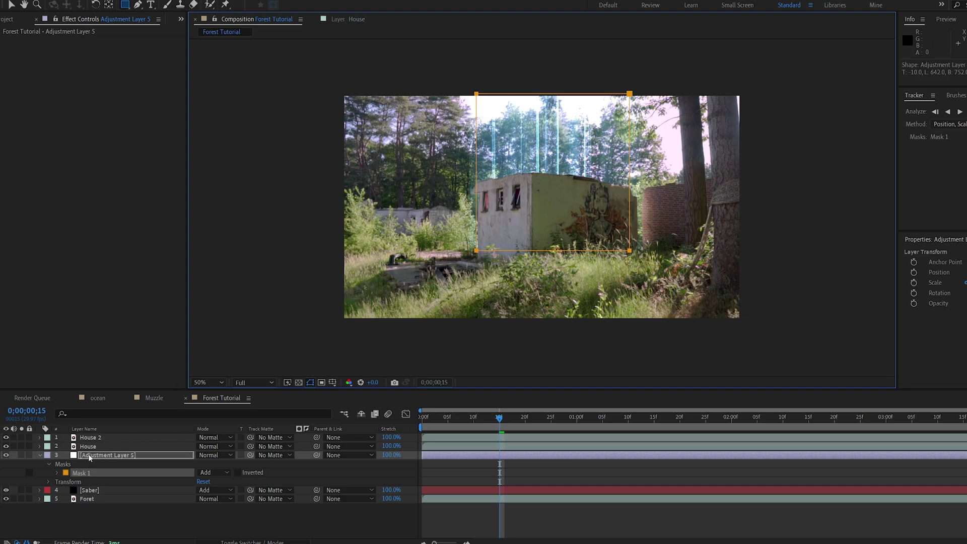
click(85, 455)
click(41, 455)
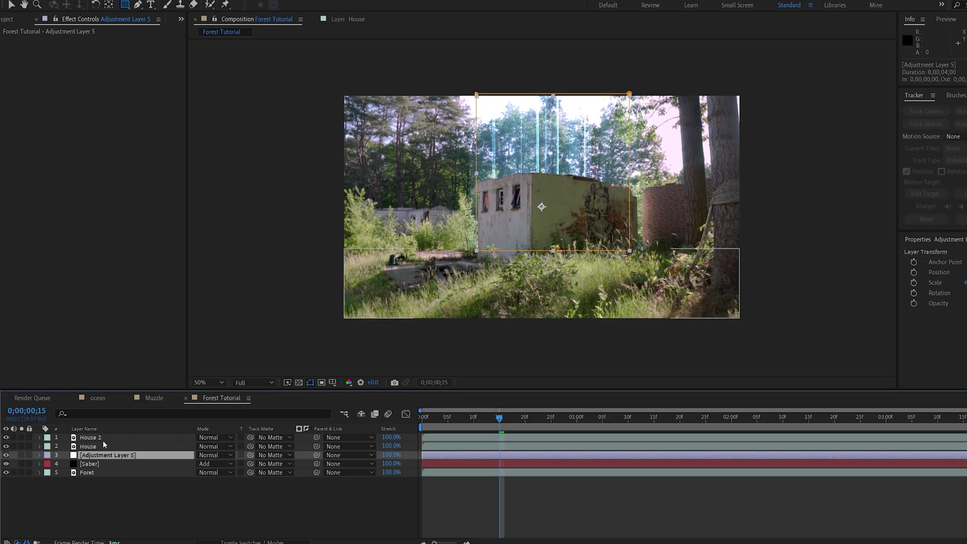
key(ctrl+space)
Apply Turbulent Displace to the adjustment layer with Amount 15 and Size 8
text(tu)
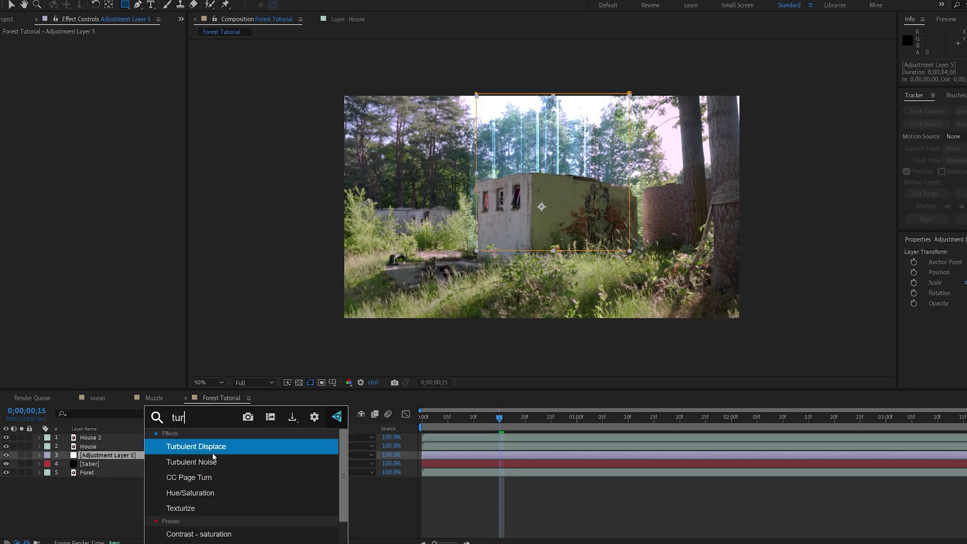
click(221, 447)
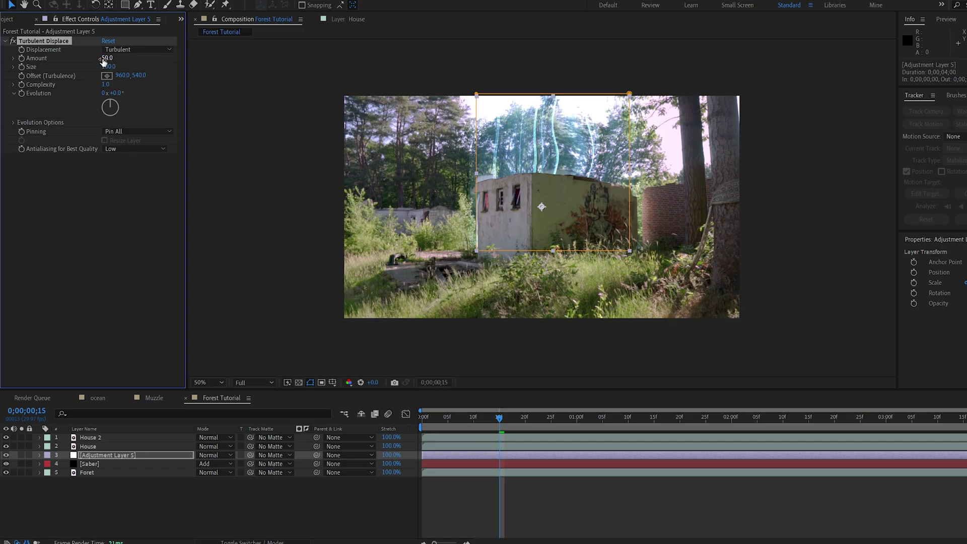
text(15)
key(Return)
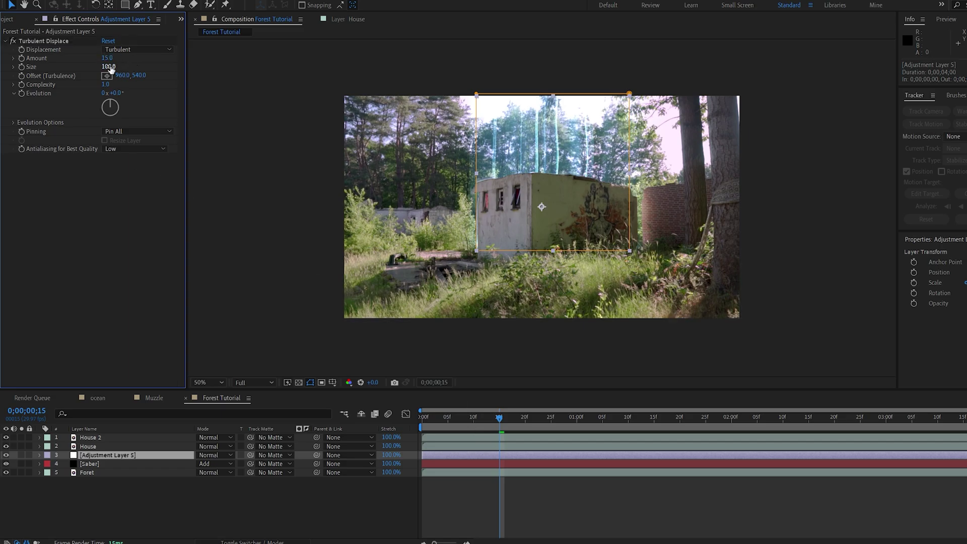
text(8)
key(Return)
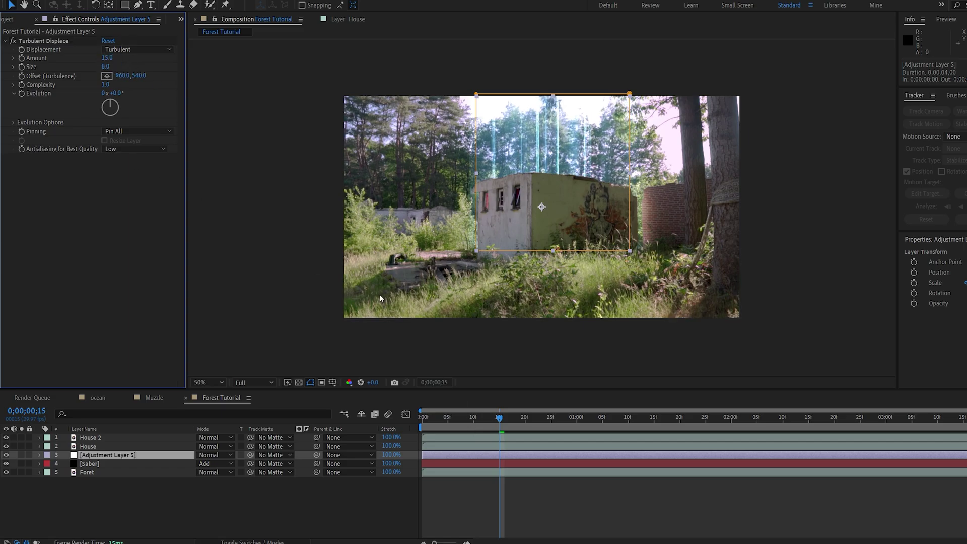
Keyframe Evolution from 0 at frame 0 to 1x at the end, and keyframe the mask path
click(431, 418)
drag(431, 418, 421, 418)
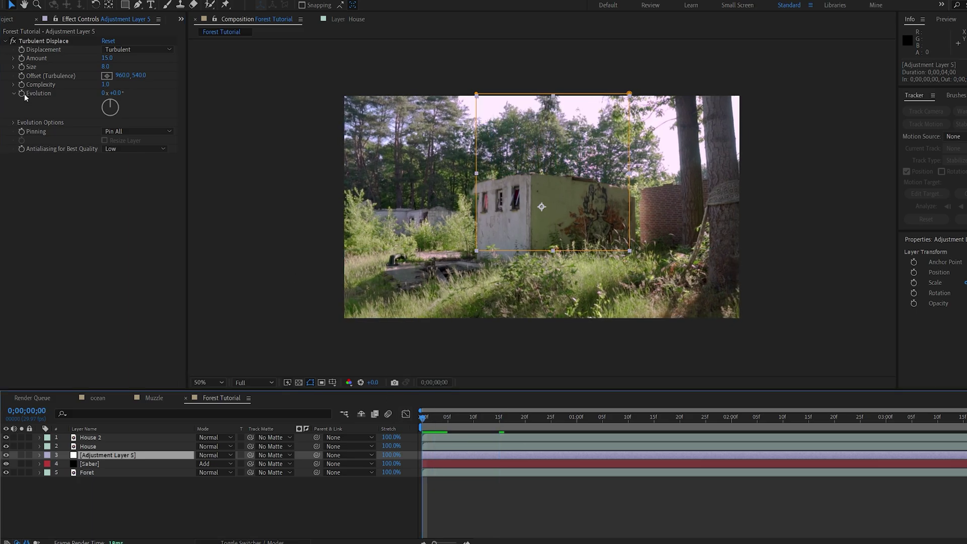
click(22, 93)
key(End)
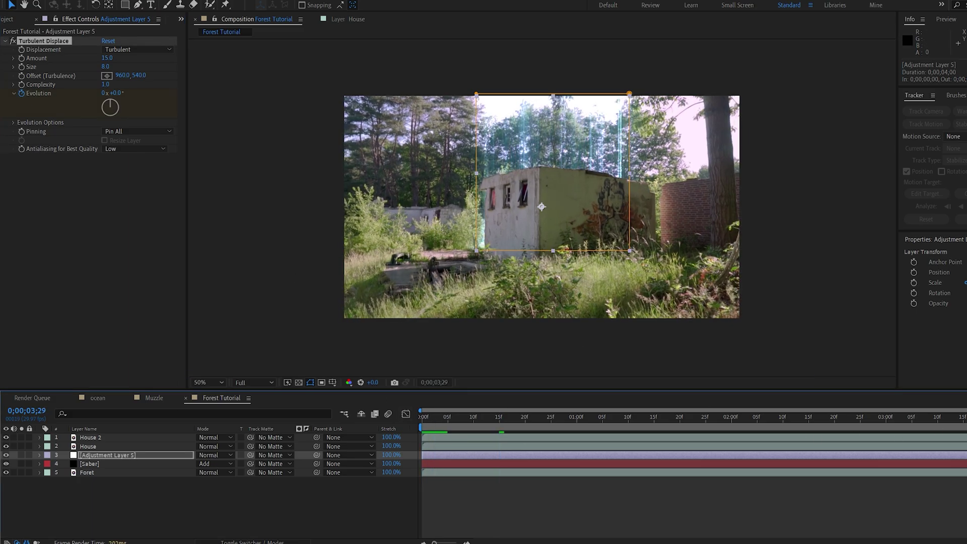
click(105, 93)
text(1)
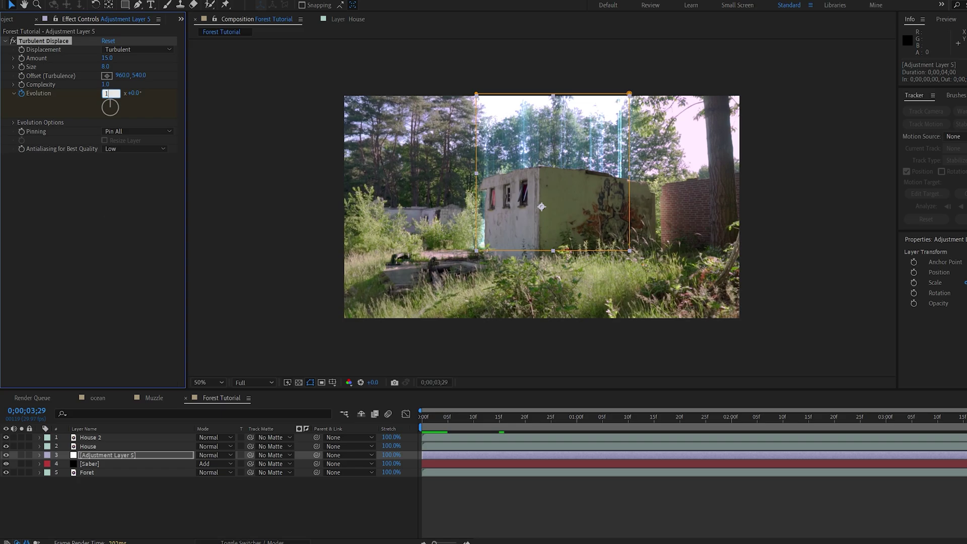
key(Return)
key(m)
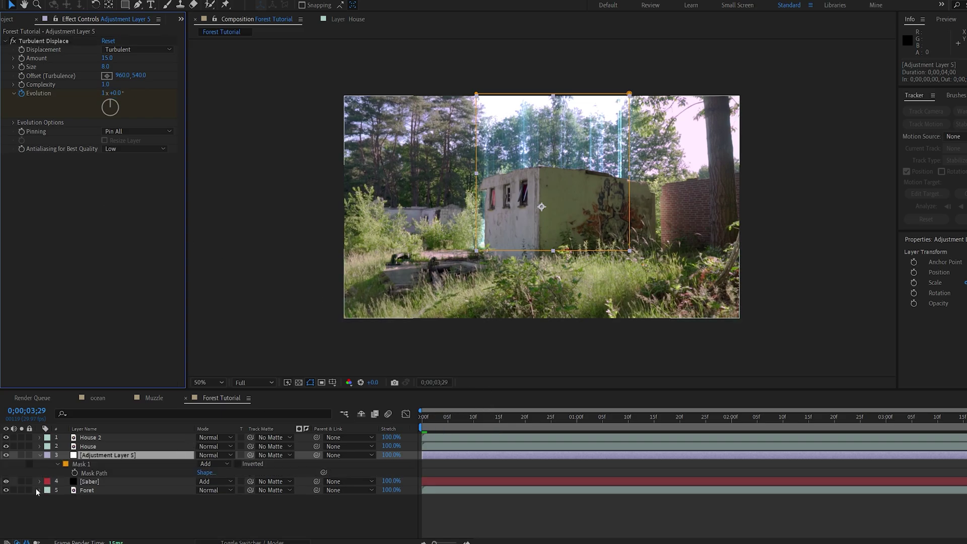
click(74, 473)
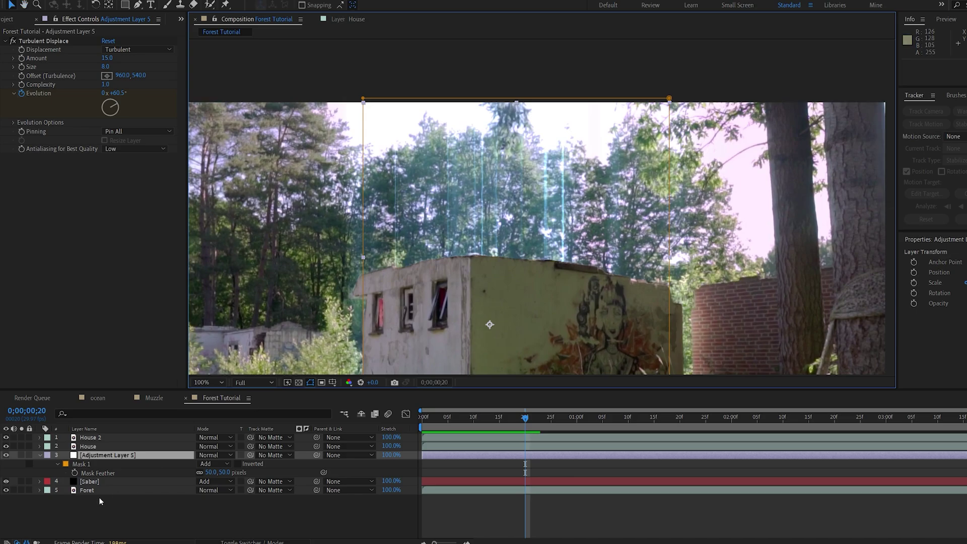
Move Adjustment Layer 5 below Saber, set Size 15 and Amount 25, and preview
click(99, 497)
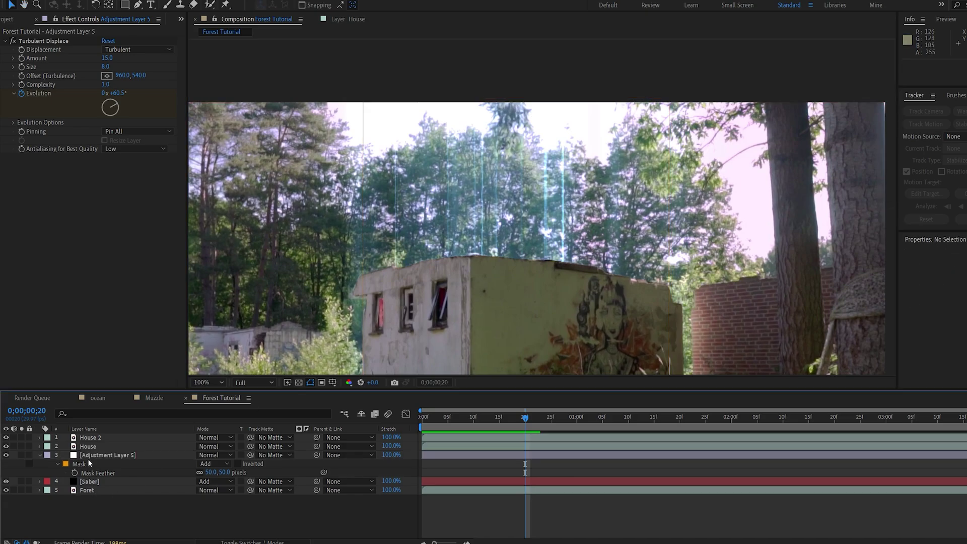
drag(89, 456, 98, 491)
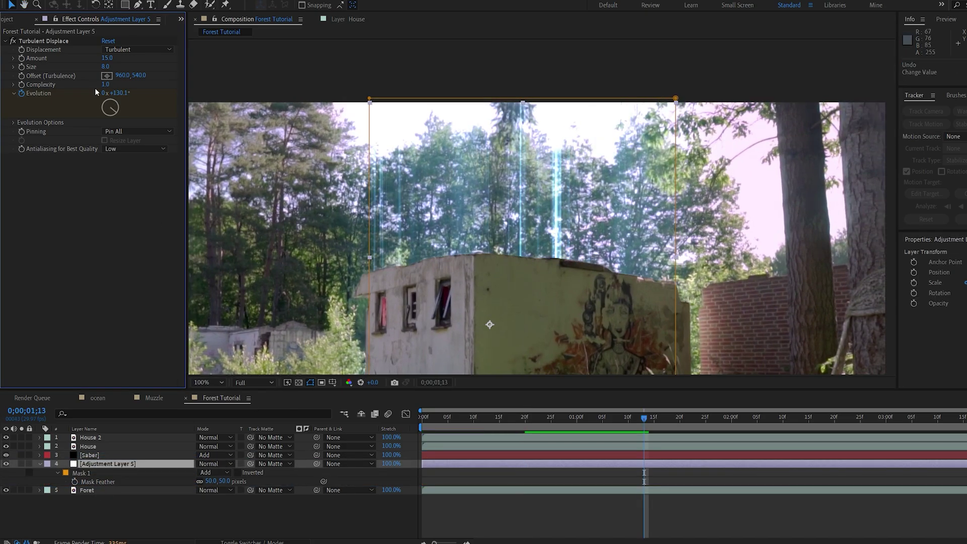
text(15)
key(Return)
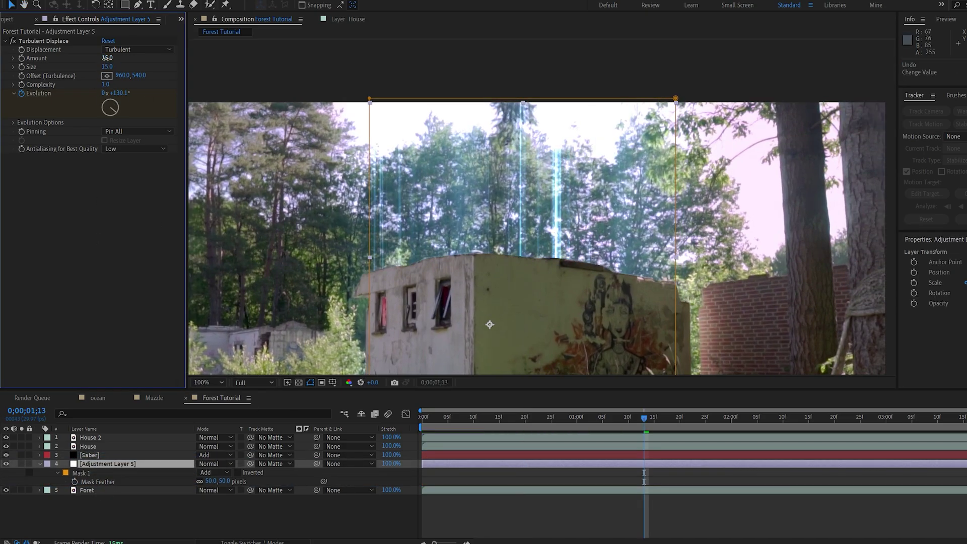
key(Return)
key(space)
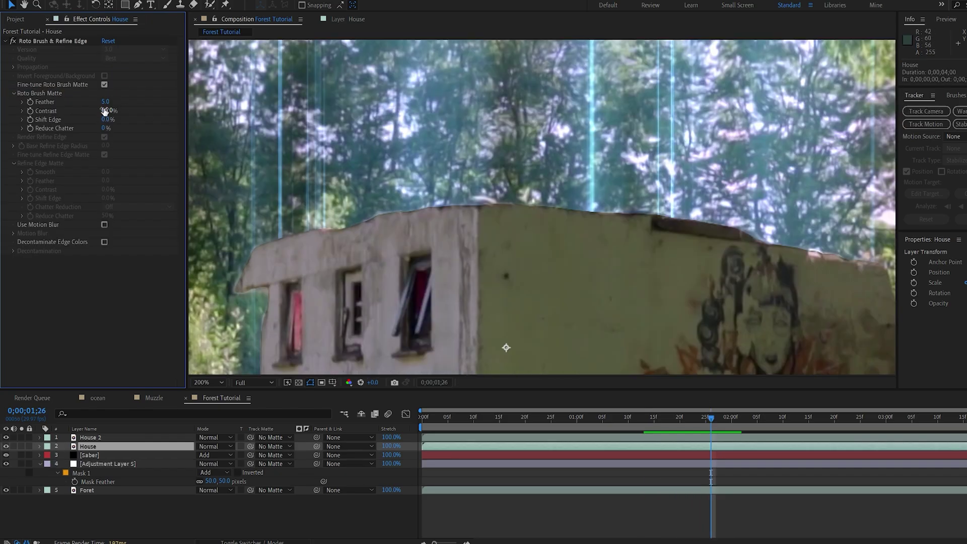
Set the House matte Feather to 20 and Shift Edge to -13%, then raise Feather to 27.3
key(Return)
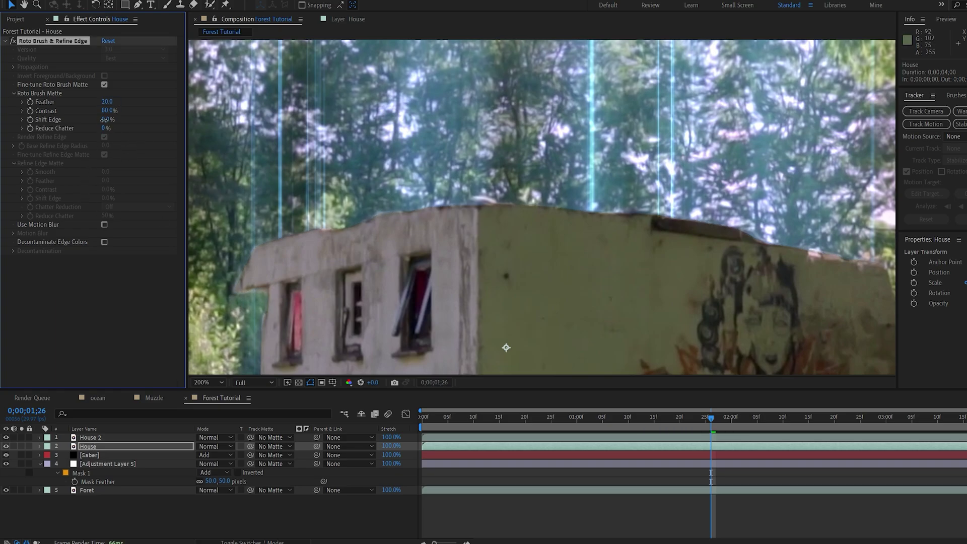
drag(101, 122, 100, 122)
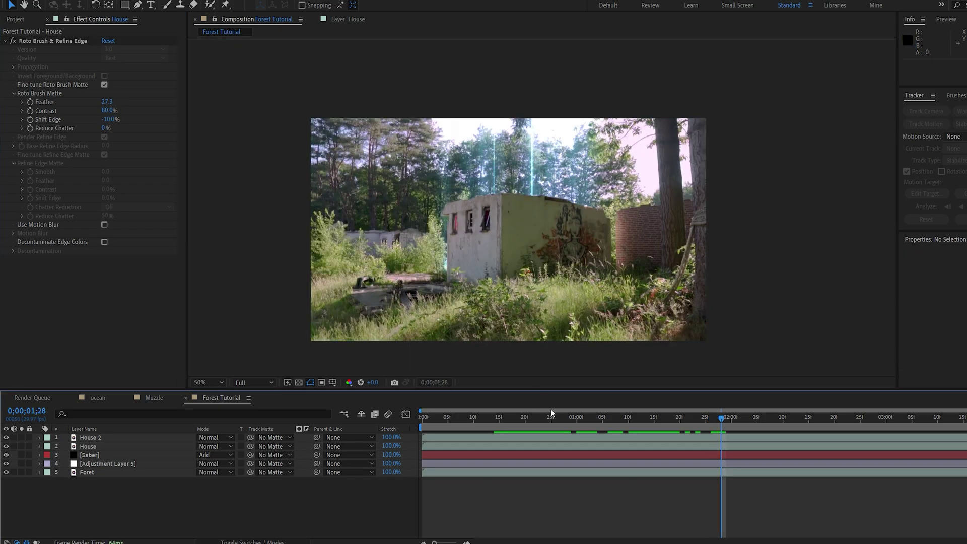
mouse_move(553, 417)
mouse_down()
mouse_move(572, 421)
mouse_move(532, 421)
mouse_move(556, 419)
mouse_up()
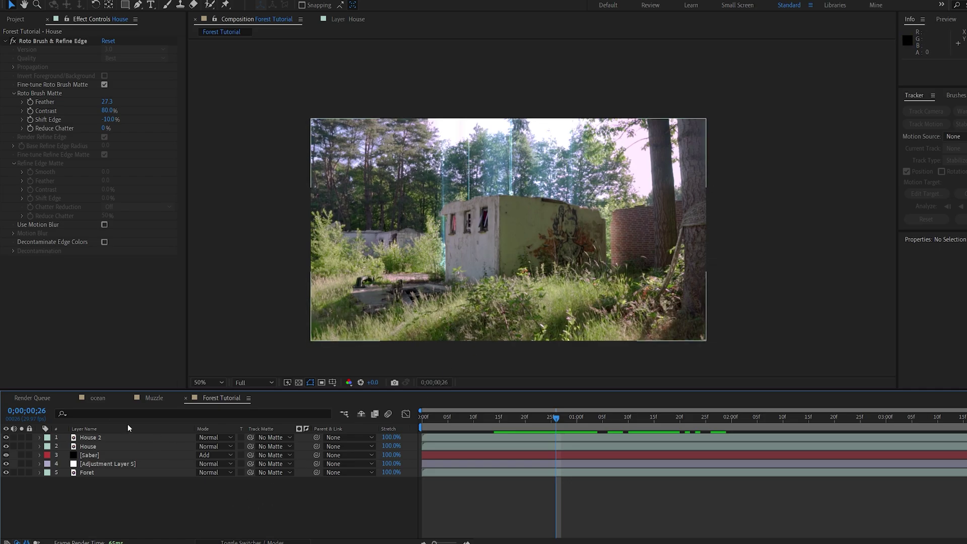
Add a new Adjustment Layer 6 and apply the Curves effect to it
right_click(125, 498)
mouse_move(158, 392)
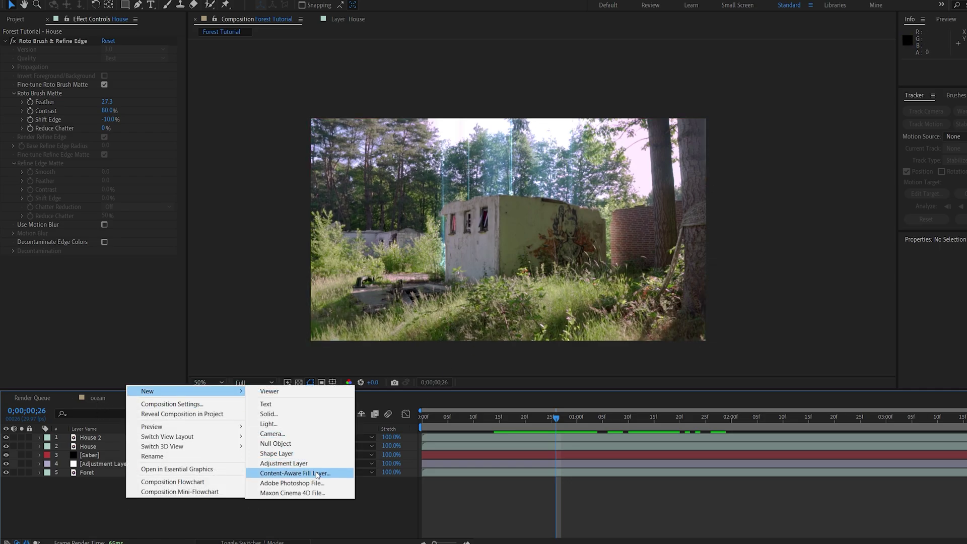
click(274, 463)
click(102, 438)
key(ctrl+space)
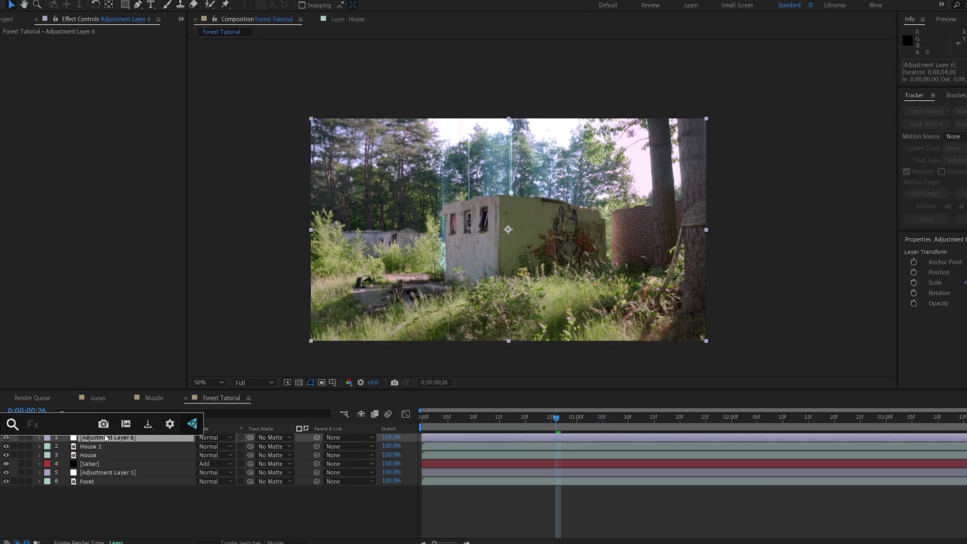
text(cur)
key(Return)
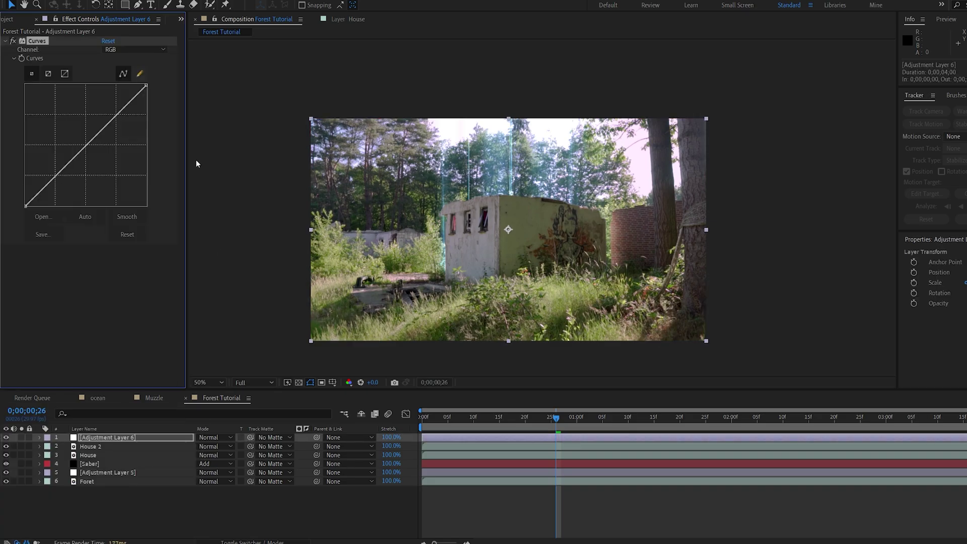
Draw Pen masks around the right-hand trees and track them forward through the shot
click(137, 5)
click(647, 117)
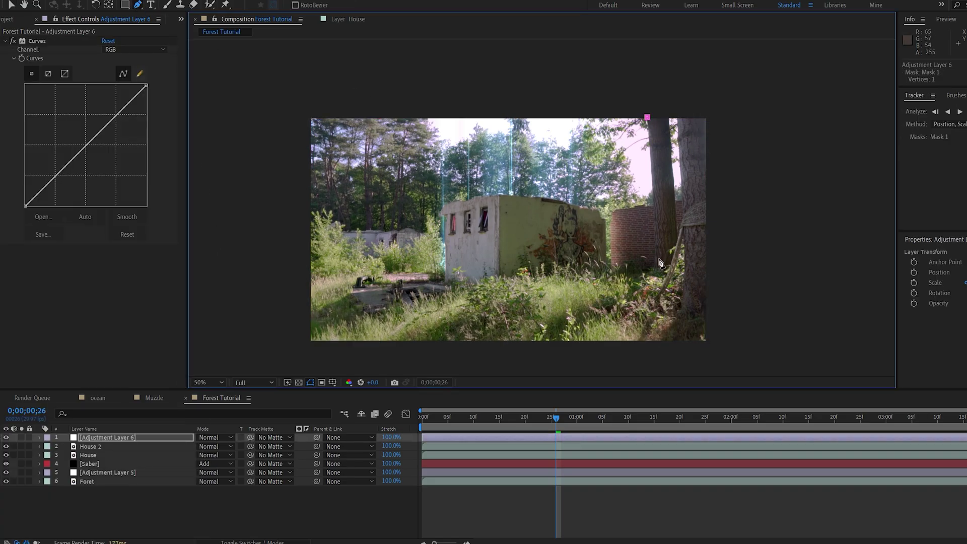
click(655, 261)
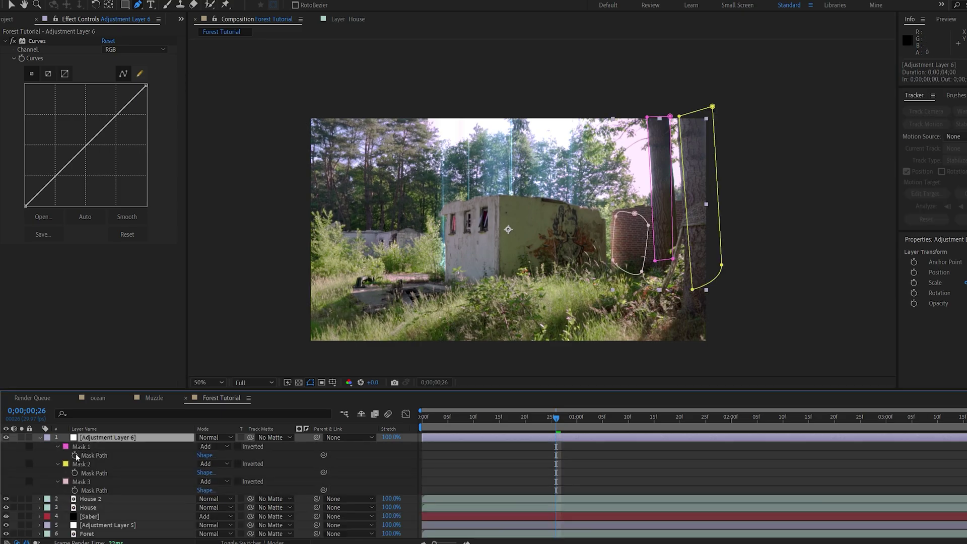
click(76, 455)
shift+click(78, 487)
key(ctrl+alt+g)
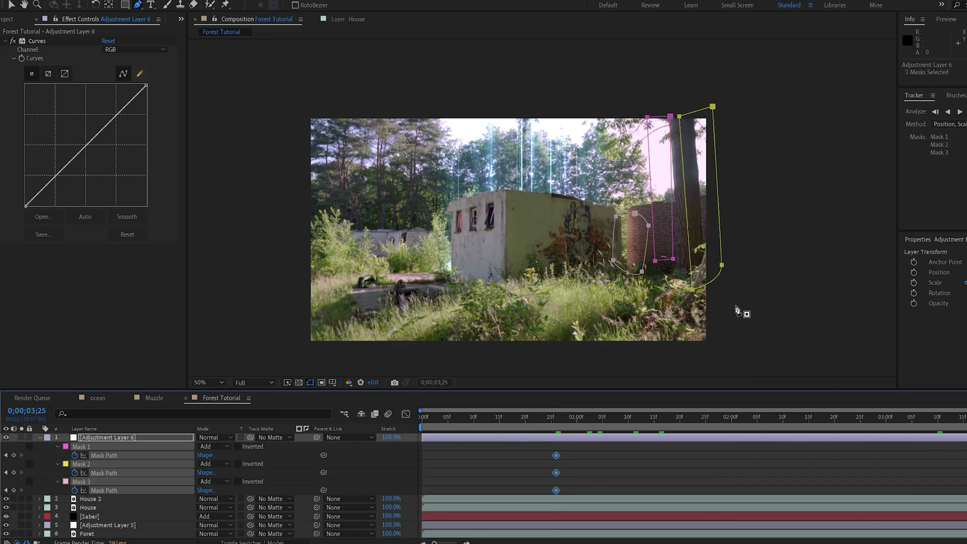
key(v)
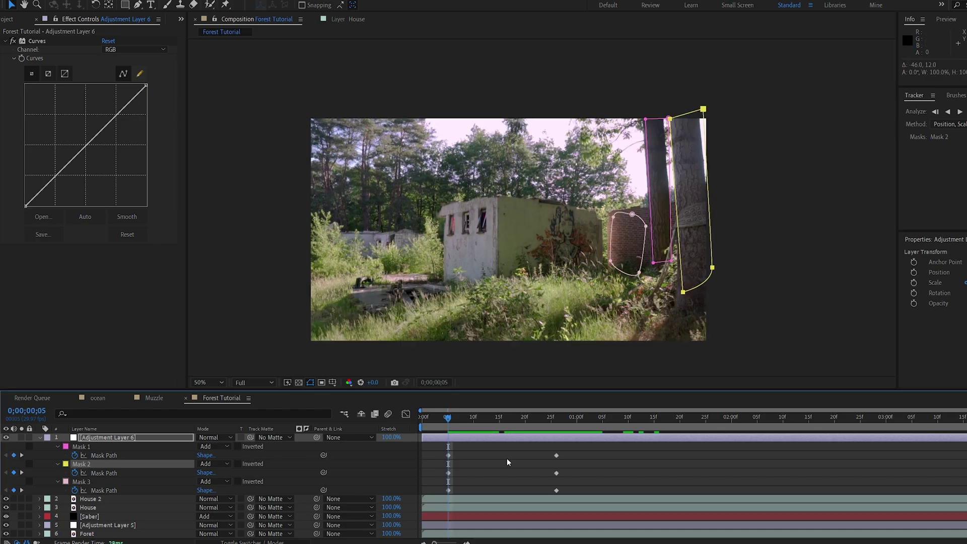
Feather all three tree masks to 55 pixels and check they follow the trees
click(80, 446)
shift+click(82, 482)
key(f)
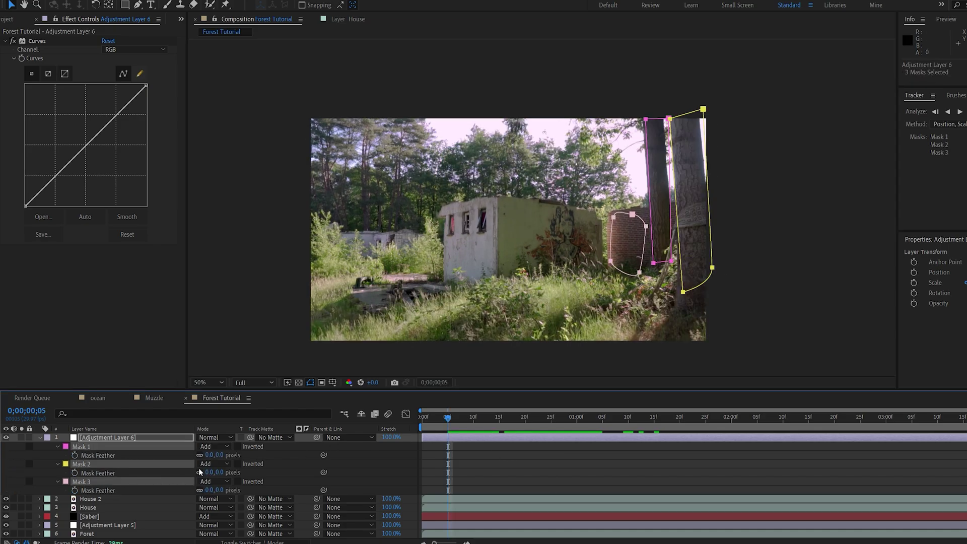
drag(209, 474, 229, 472)
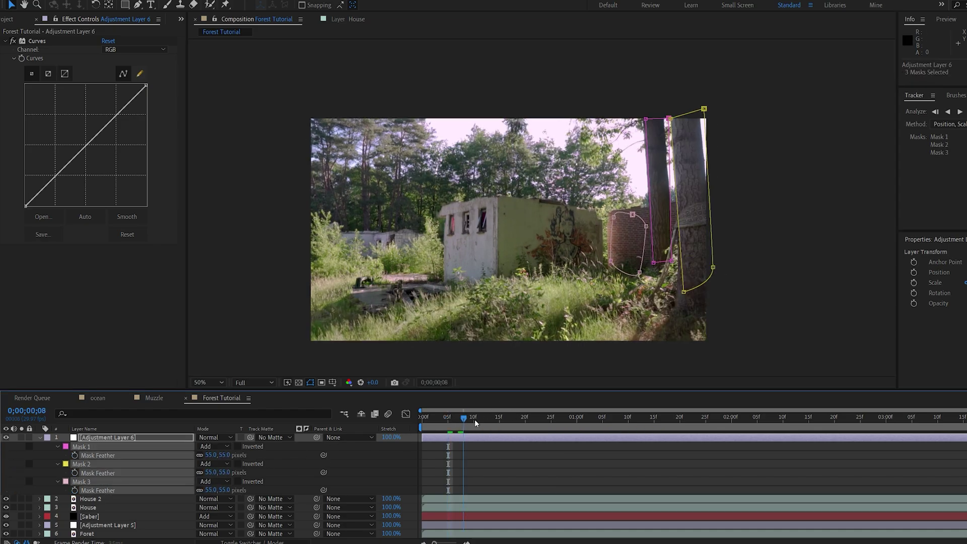
drag(474, 419, 562, 422)
At frame 27, lift the RGB curve and raise the Blue channel curve on Adjustment Layer 6
click(94, 277)
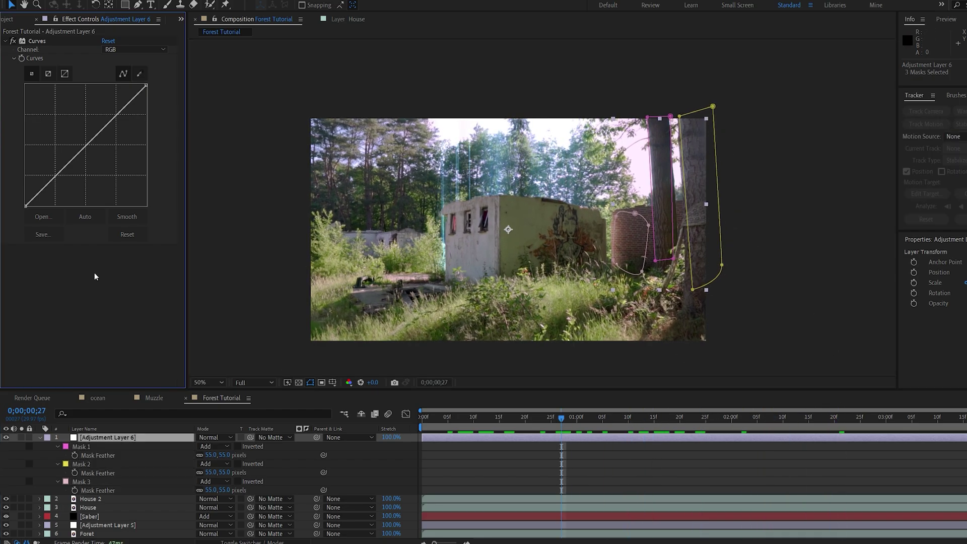
drag(98, 139, 84, 133)
click(114, 50)
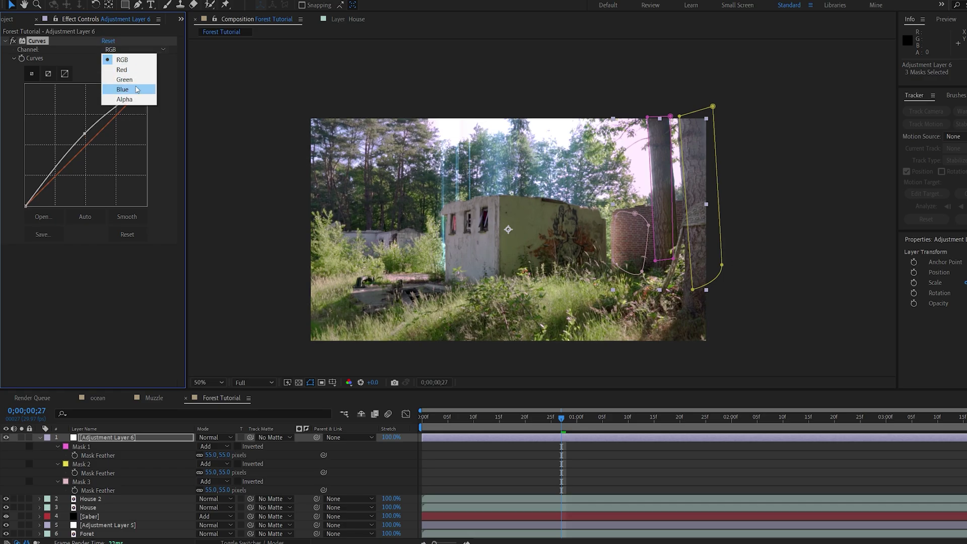
click(131, 94)
drag(86, 146, 79, 140)
click(105, 437)
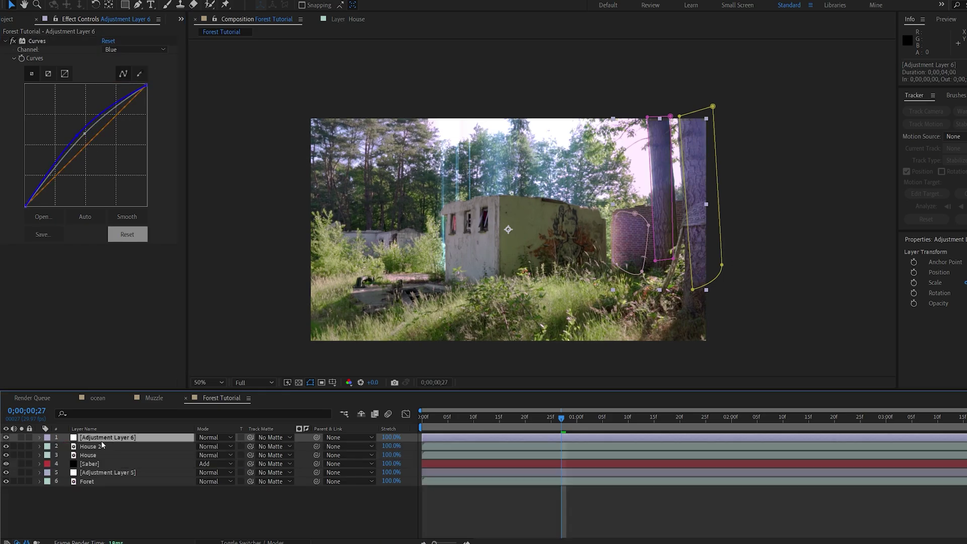
Add a wiggle(5,70) expression to Adjustment Layer 6's Opacity and preview the flicker
key(t)
alt+click(66, 447)
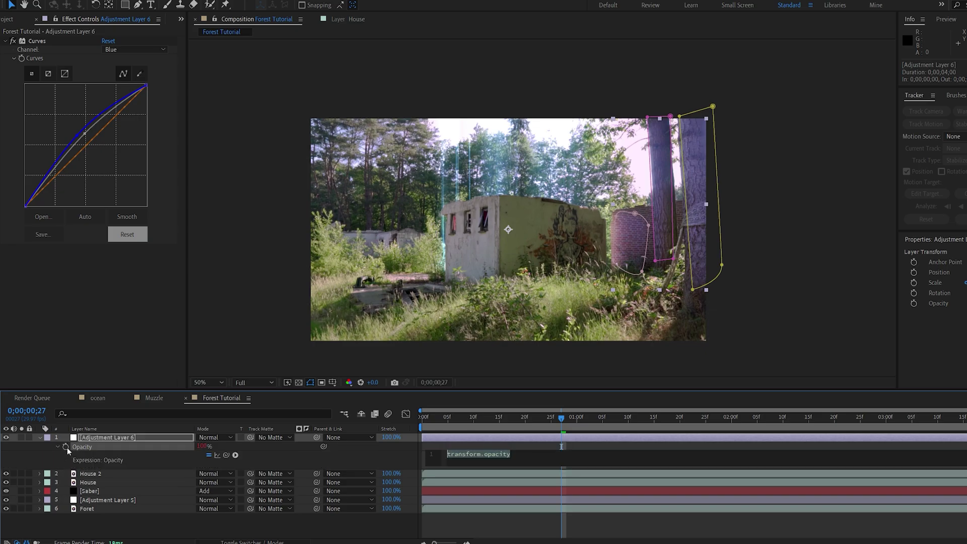
text(wiggle(5,70)
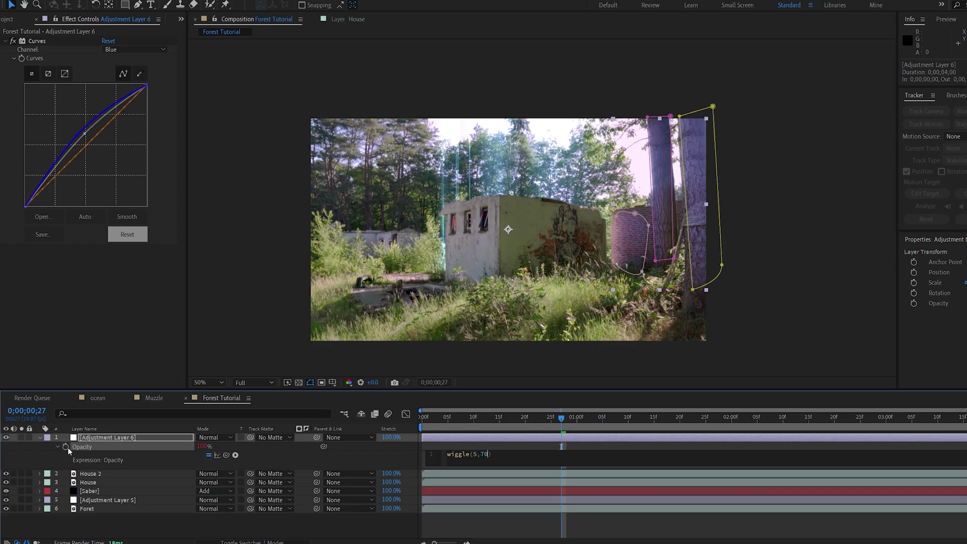
key(KP_Enter)
key(space)
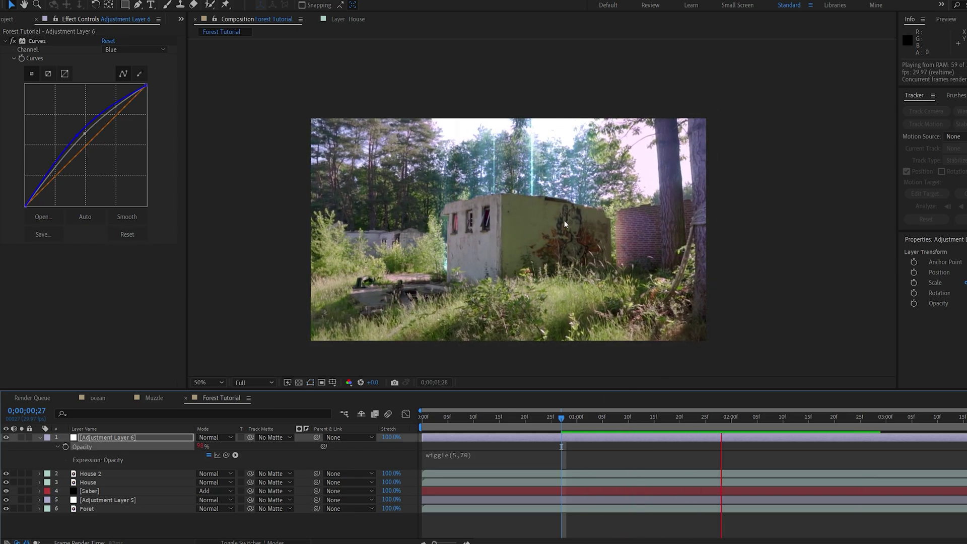
click(572, 419)
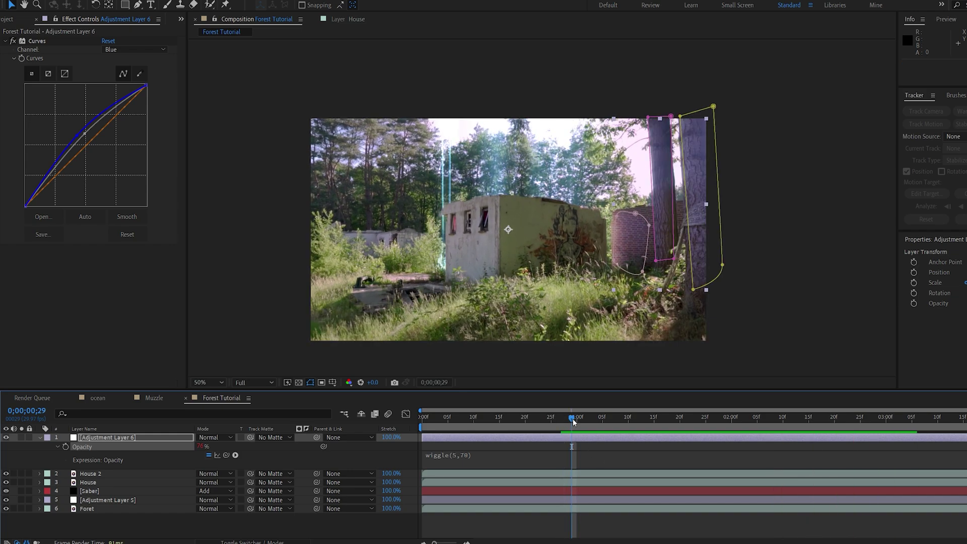